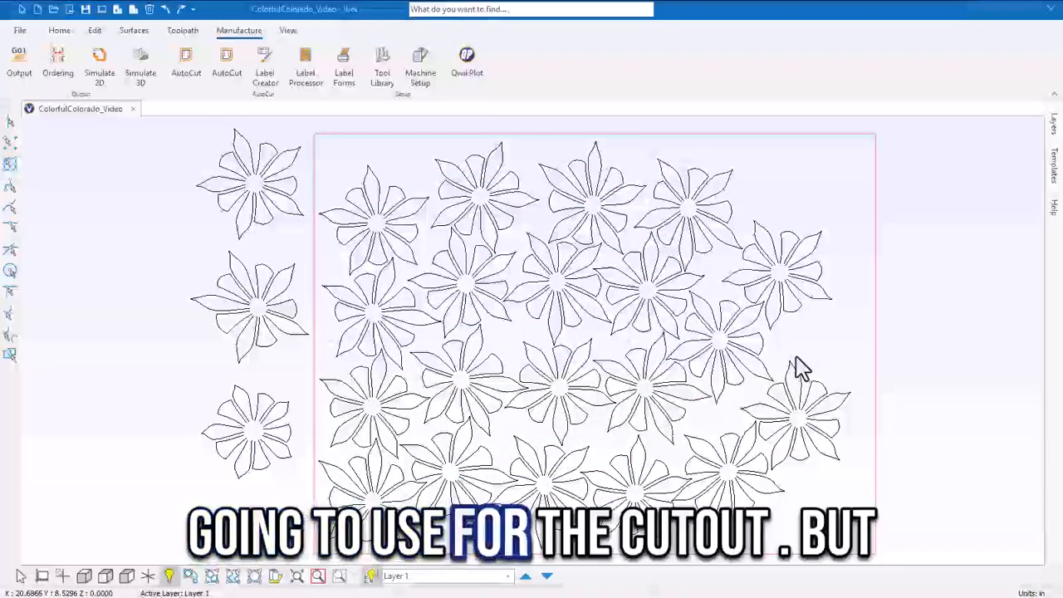
- Keep the layer list open and show only the Nested layer, making it the active layer
{"action": "left_click", "coordinate": [1052, 124]}
{"action": "left_click", "coordinate": [1032, 113]}
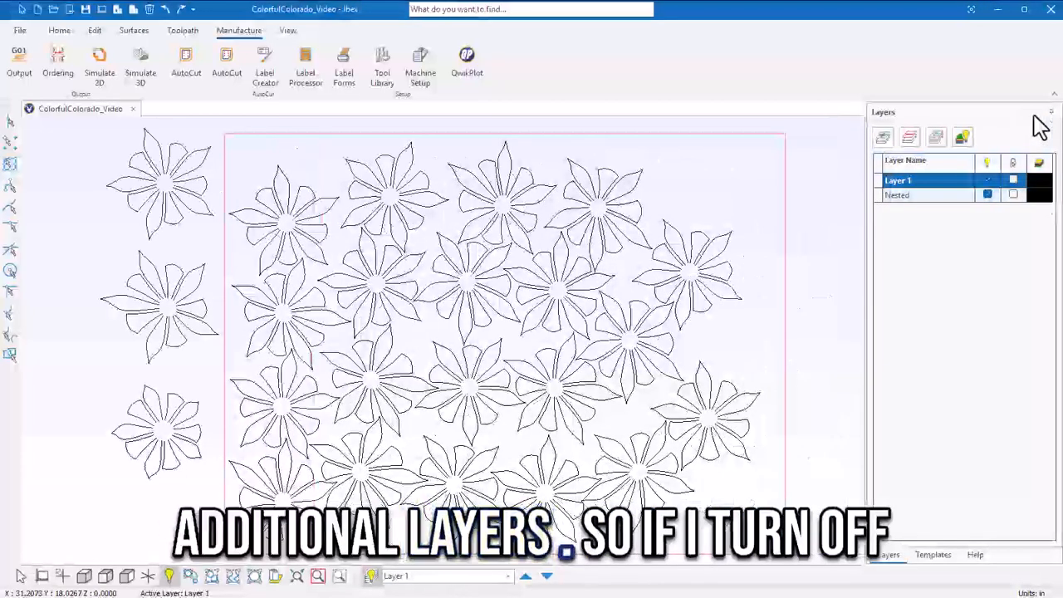
{"action": "left_click", "coordinate": [371, 575]}
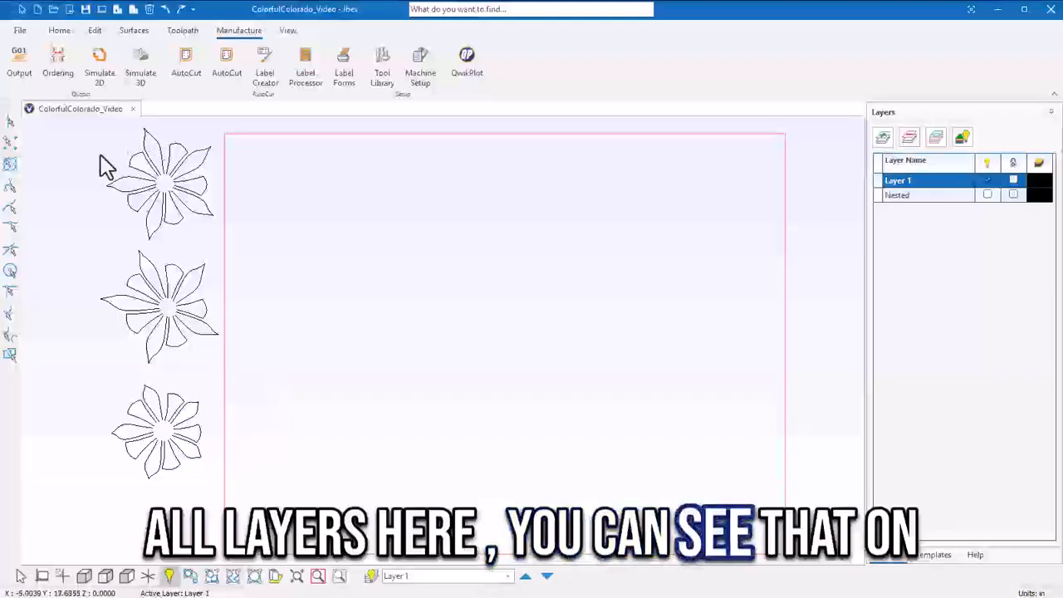
{"action": "left_click", "coordinate": [545, 577]}
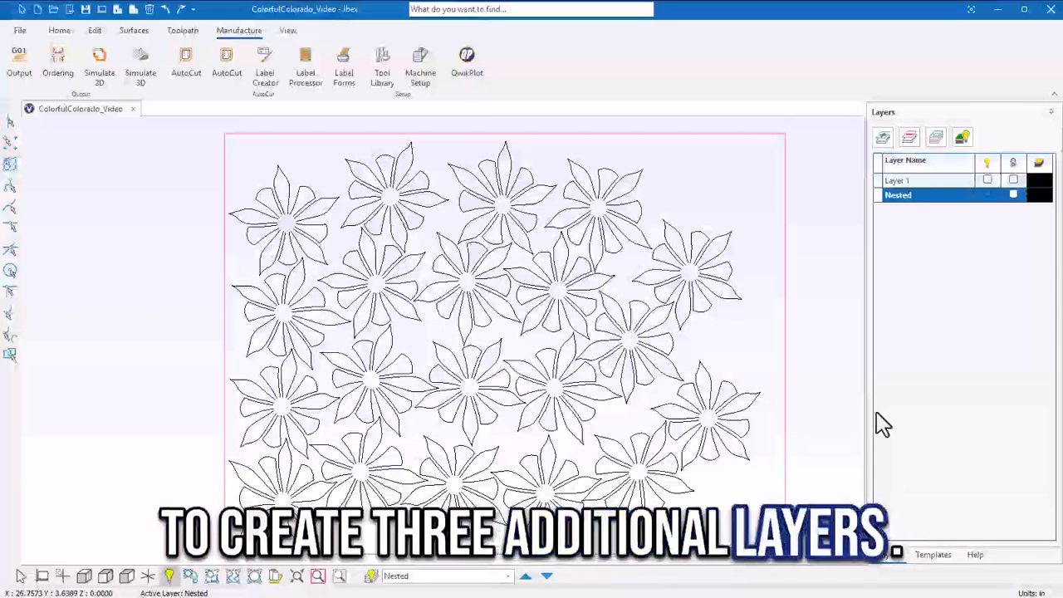
- Create three new layers named Lettering, Background and Cutout
{"action": "left_click", "coordinate": [883, 137]}
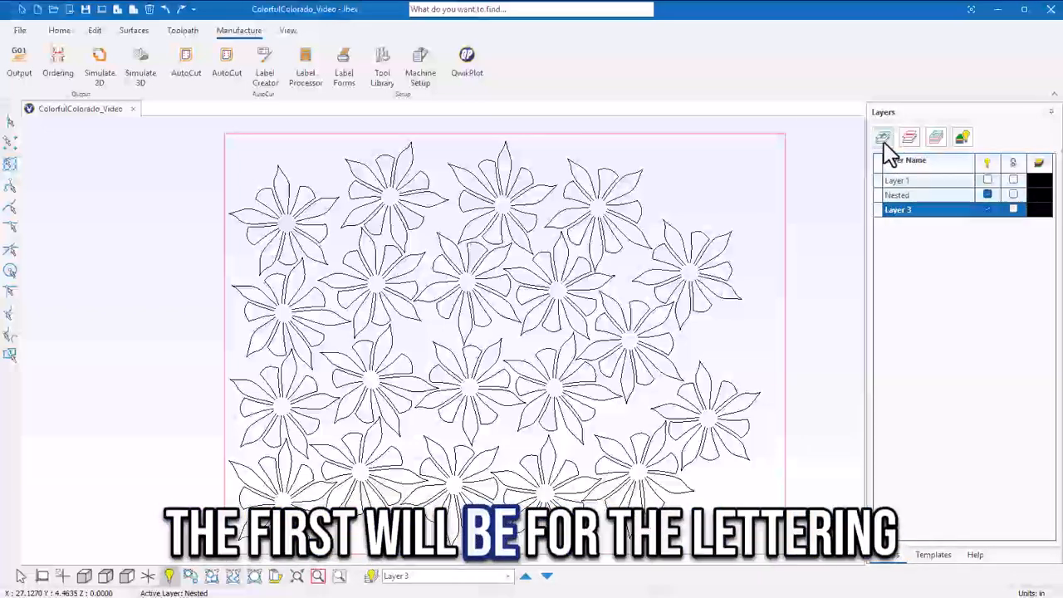
{"action": "double_click", "coordinate": [924, 210]}
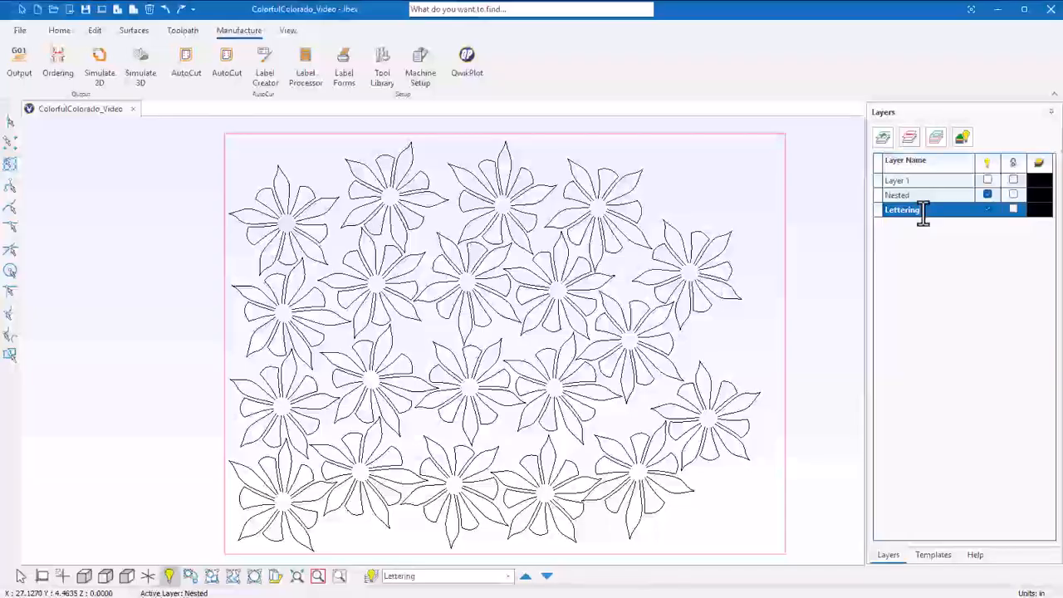
{"action": "left_click", "coordinate": [883, 138]}
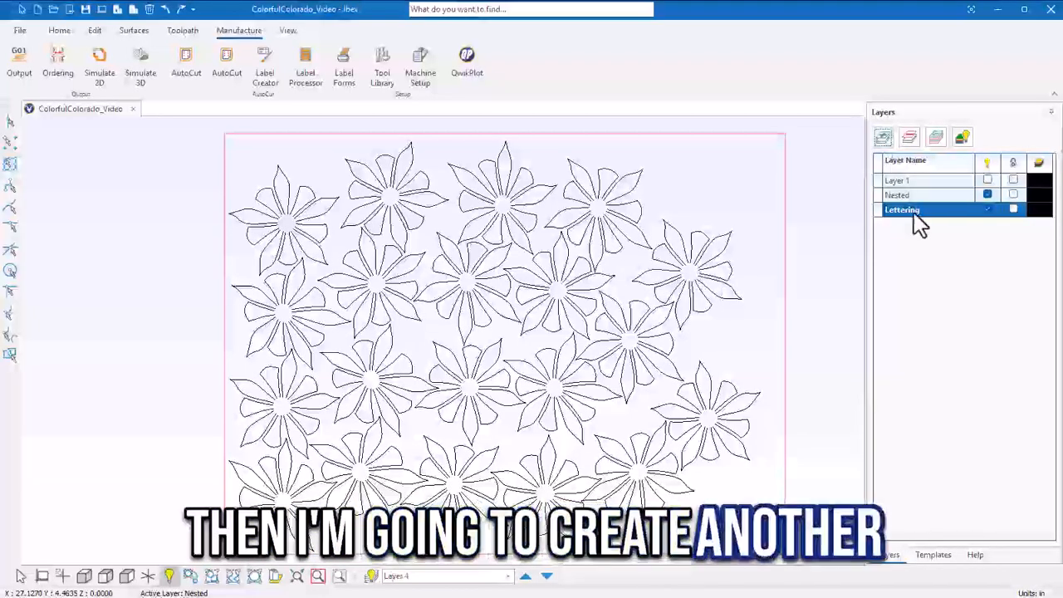
{"action": "type", "text": "Ba"}
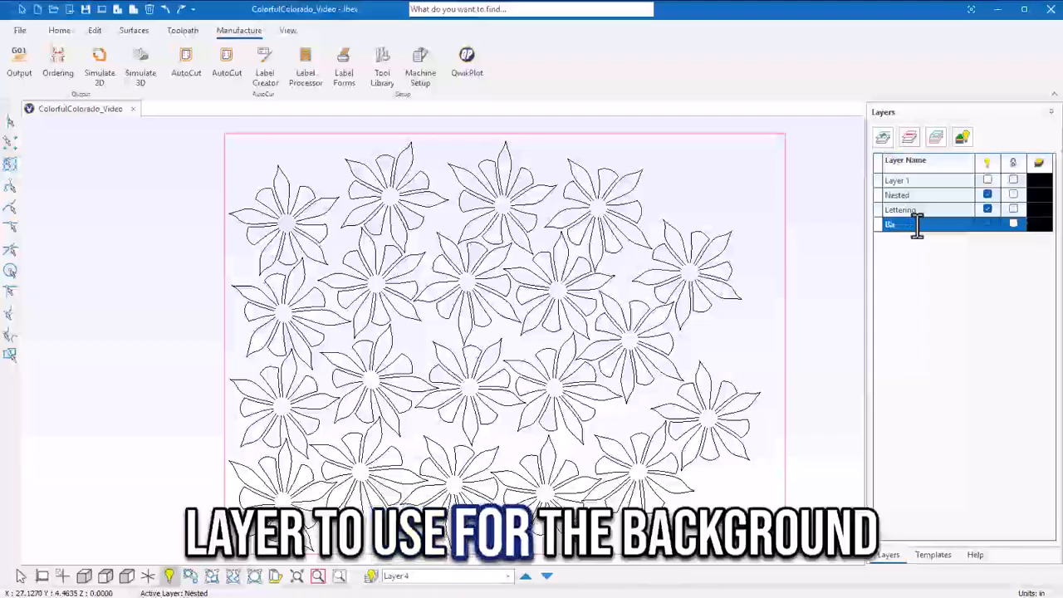
{"action": "type", "text": "ckground"}
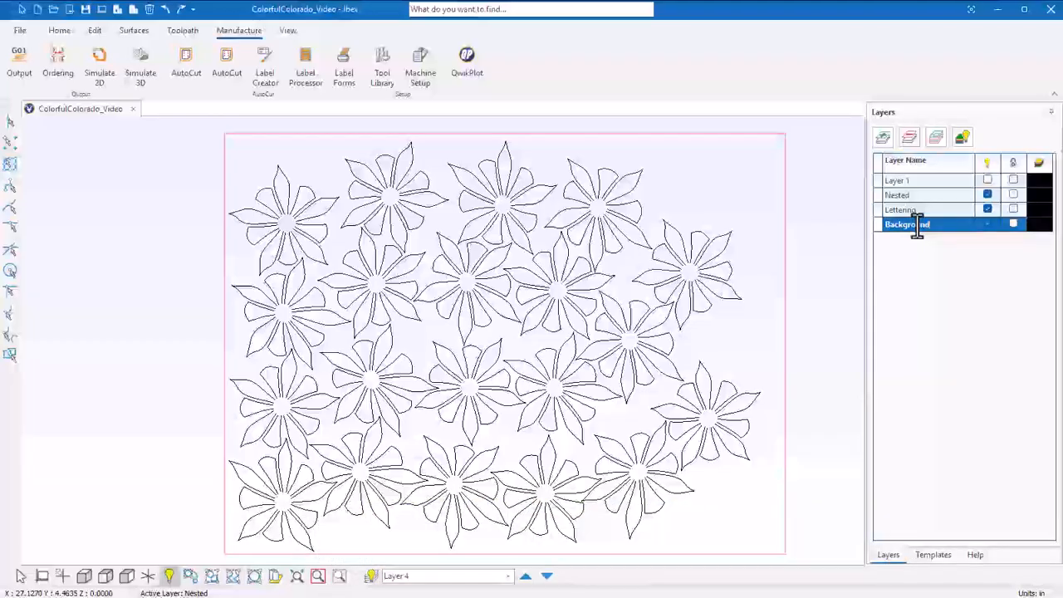
{"action": "left_click", "coordinate": [885, 141]}
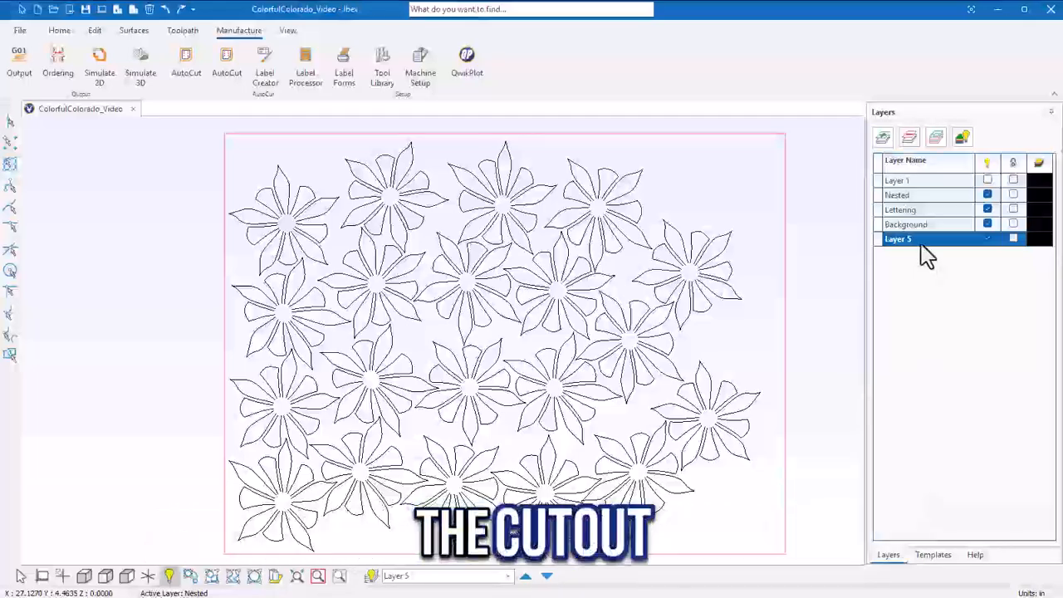
{"action": "double_click", "coordinate": [919, 242]}
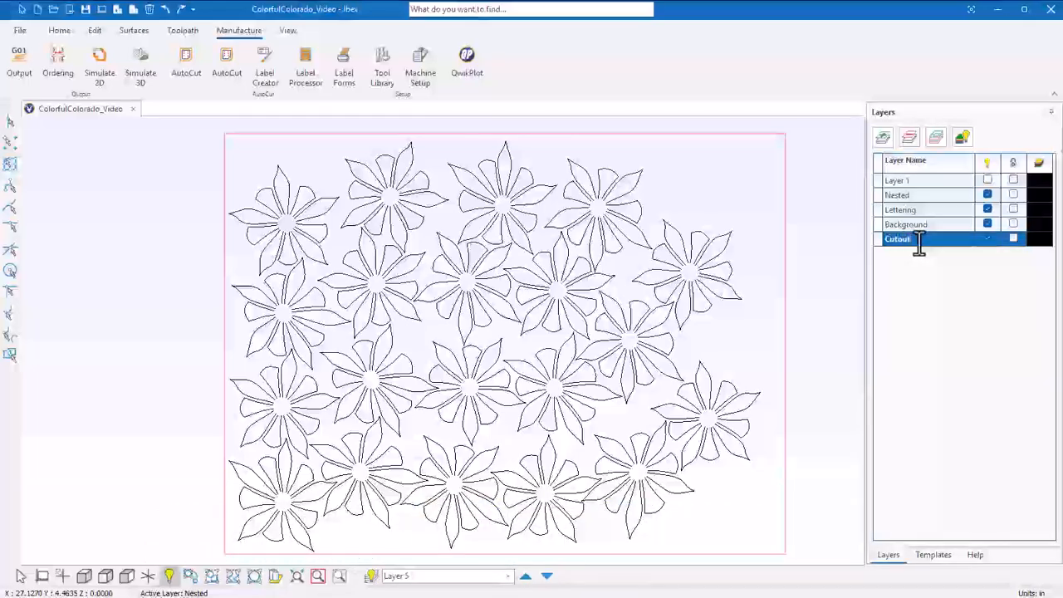
{"action": "key", "text": "Return"}
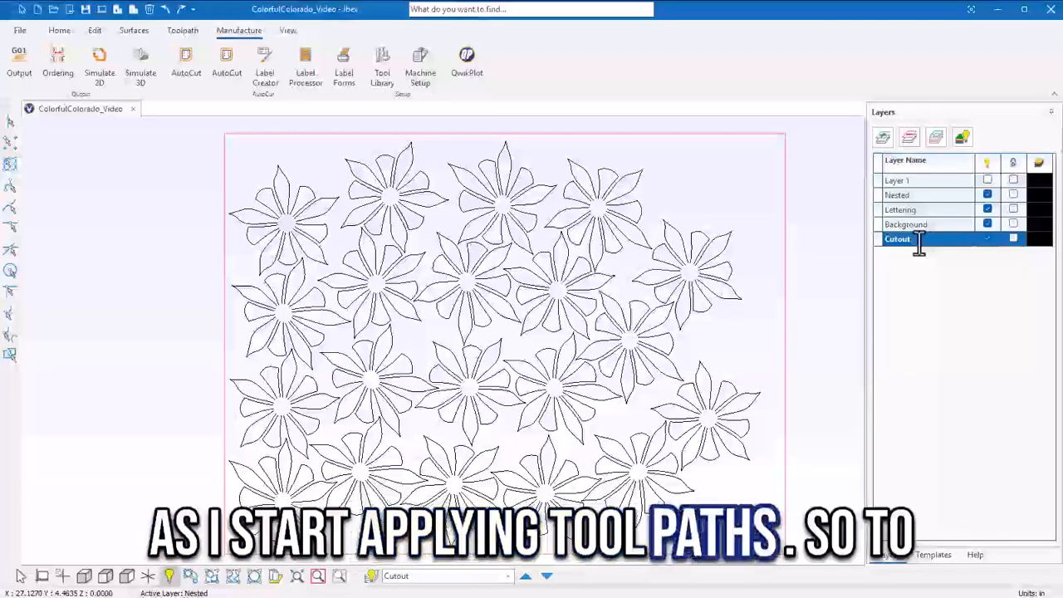
- With the Lettering layer active and all layers visible, draw a 14 by 10 in rectangle with 0.25 in fillet corners beside the nested sheet
{"action": "left_click", "coordinate": [913, 211]}
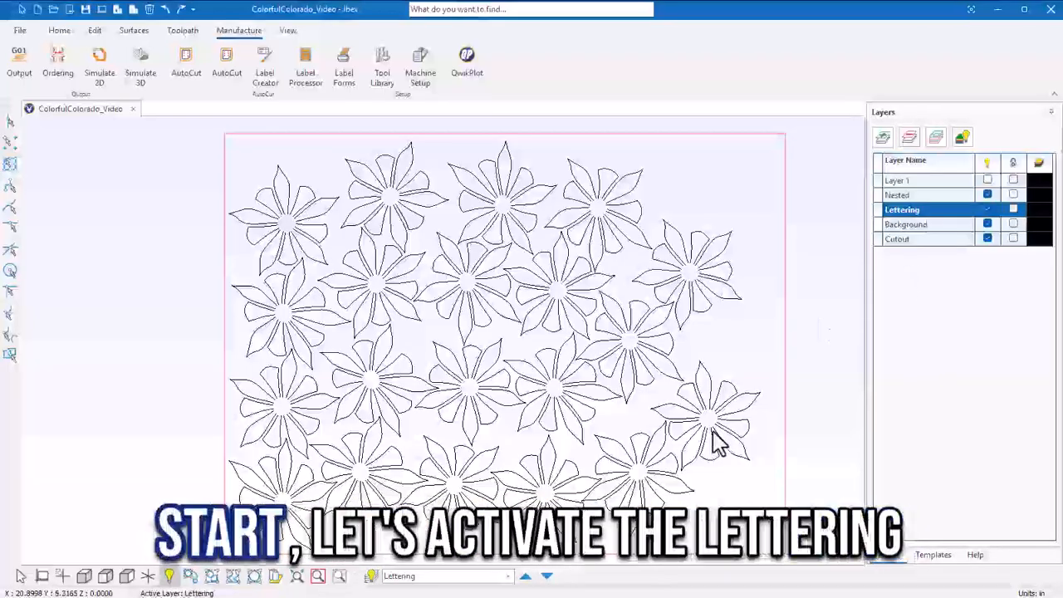
{"action": "left_click", "coordinate": [370, 575]}
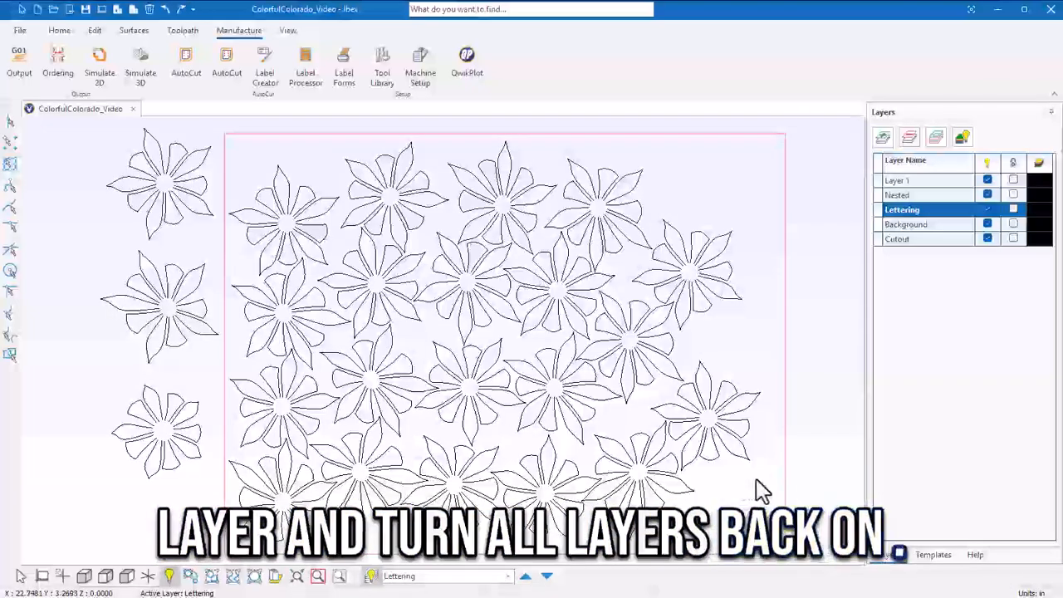
{"action": "middle_click_drag", "start_coordinate": [759, 491], "coordinate": [220, 491]}
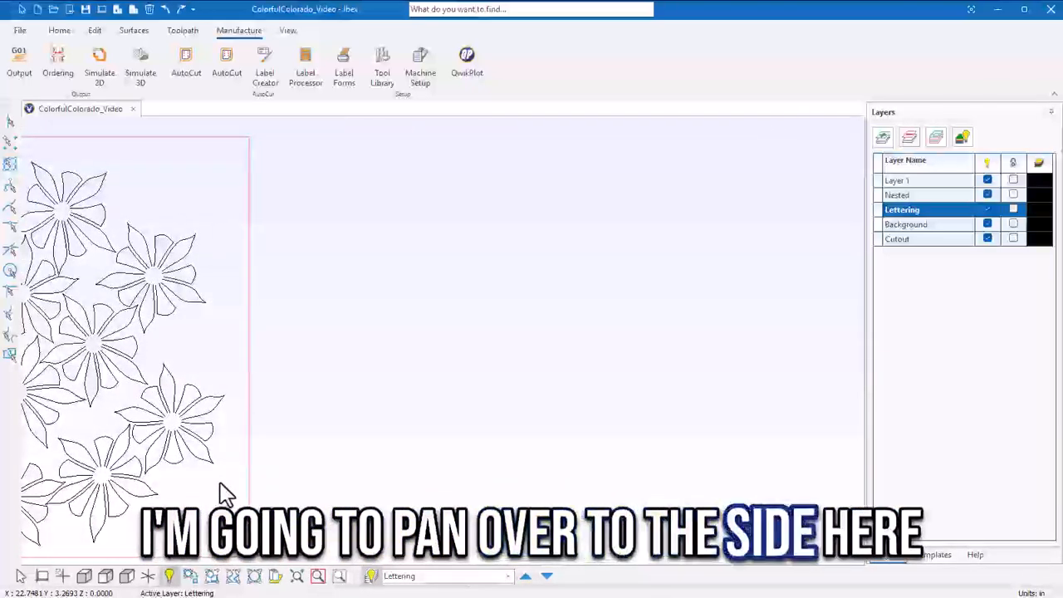
{"action": "left_click", "coordinate": [59, 29]}
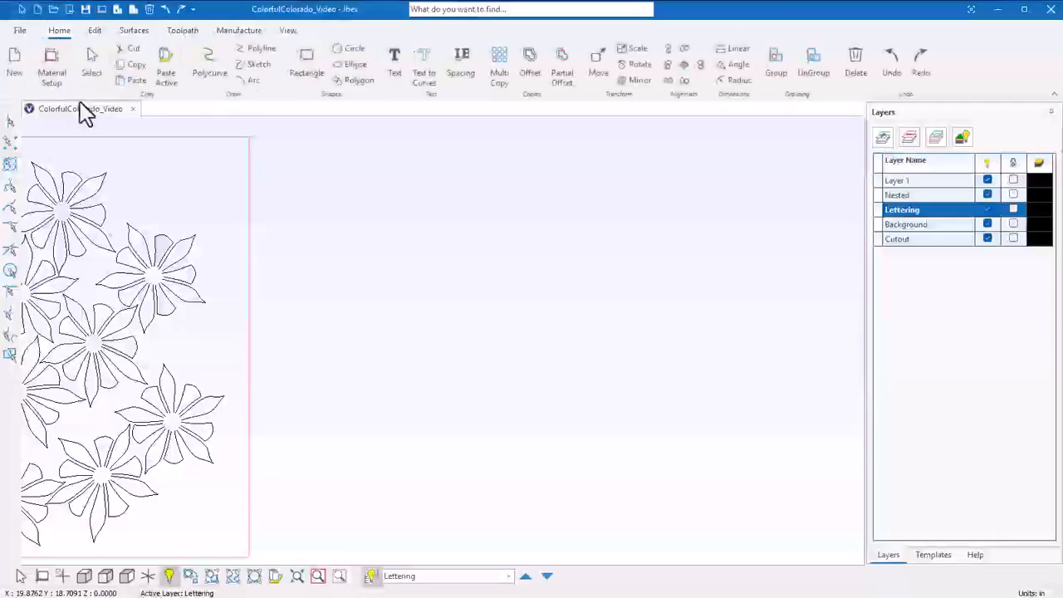
{"action": "left_click", "coordinate": [307, 75]}
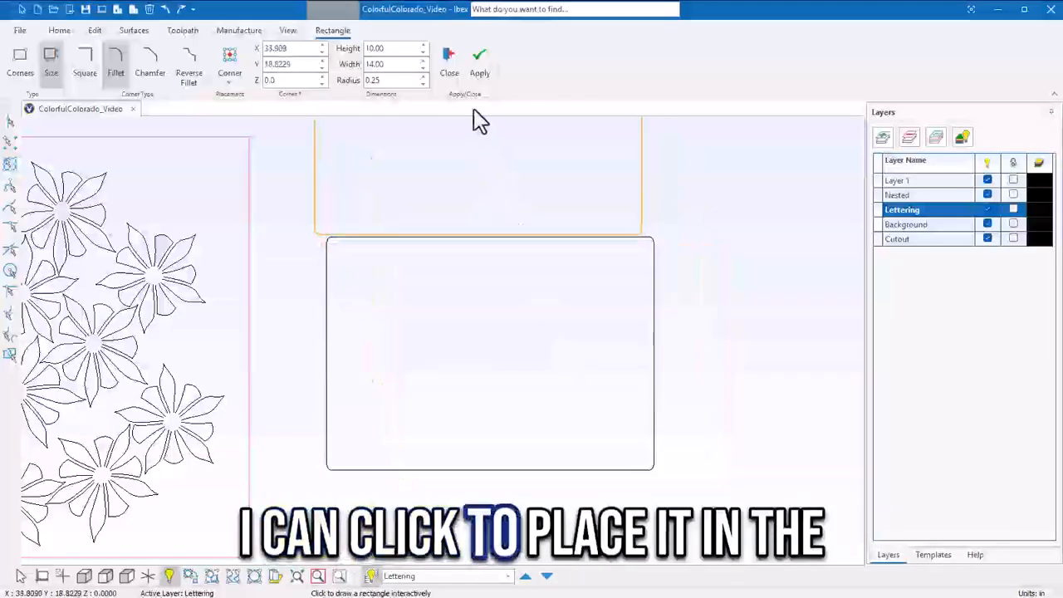
{"action": "left_click", "coordinate": [448, 66]}
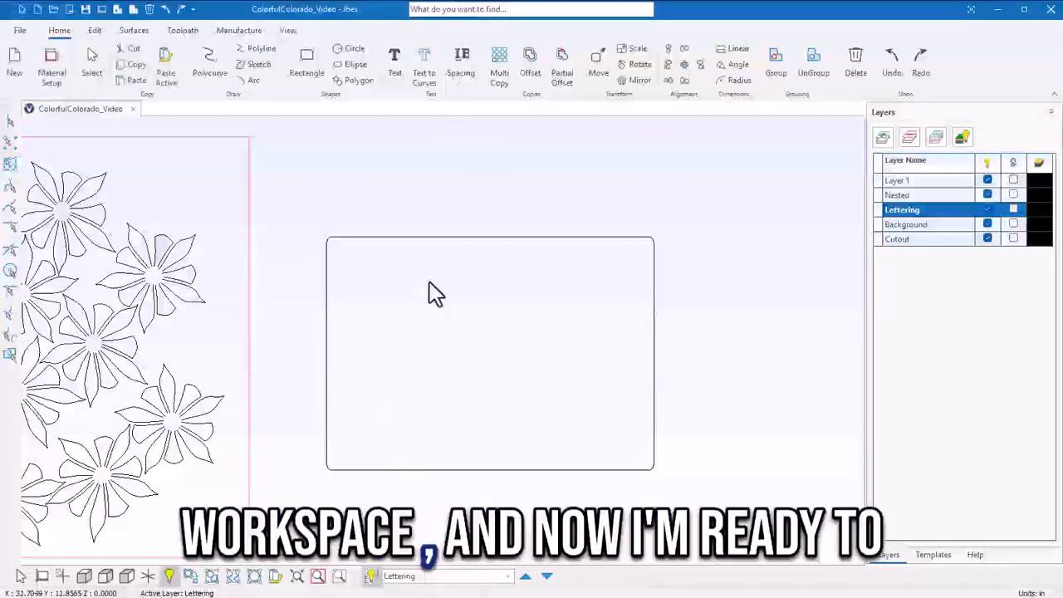
- Add the three-line text WELCOME TO / COLORFUL / COLORADO in bold Arial, 1.30 in high, with centre alignment
{"action": "left_click", "coordinate": [397, 70]}
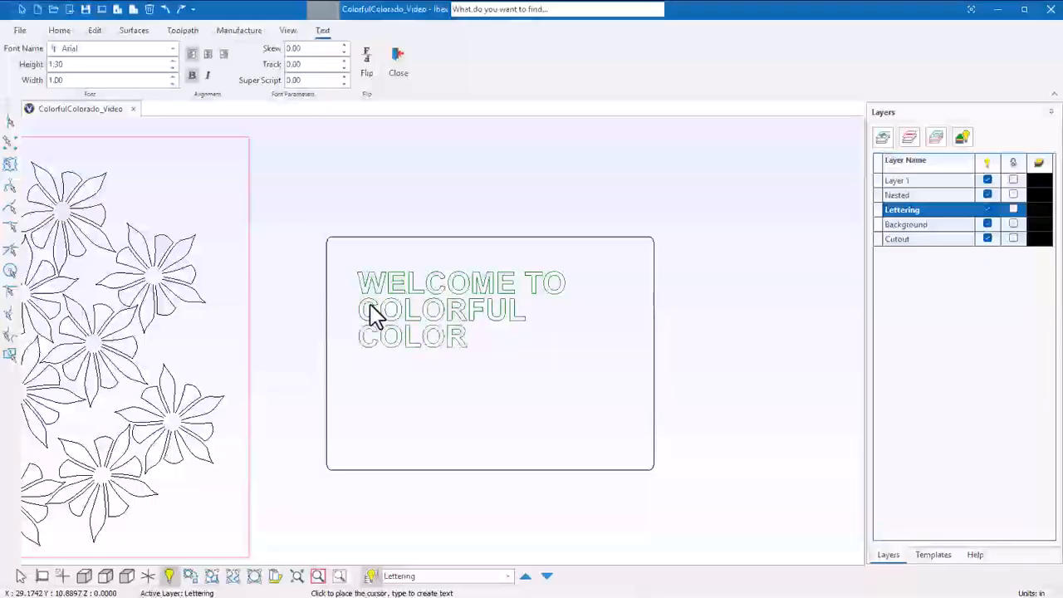
{"action": "key", "text": "ctrl+a"}
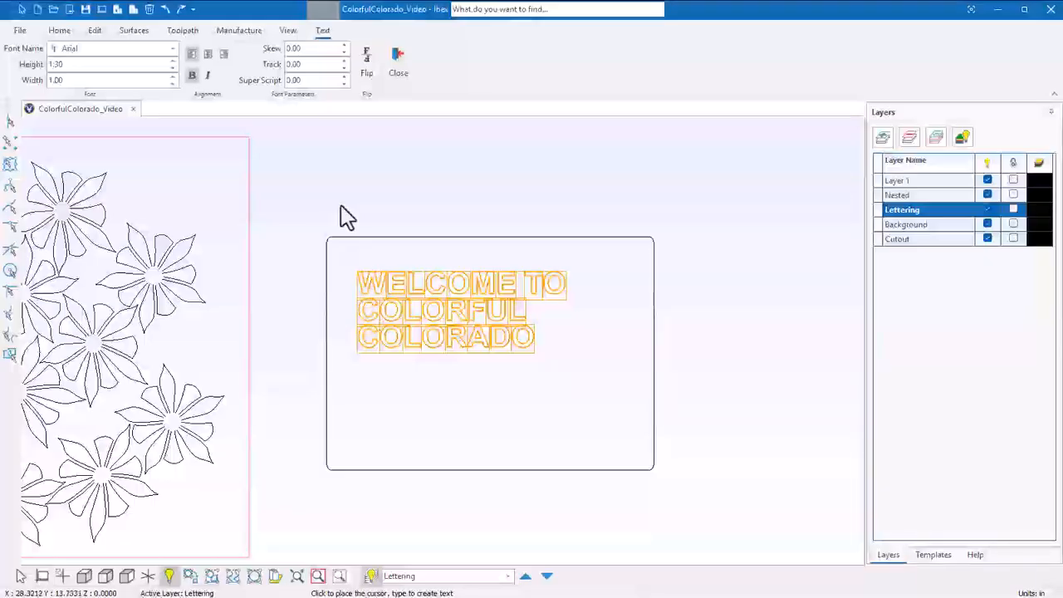
{"action": "left_click", "coordinate": [208, 54]}
{"action": "left_click", "coordinate": [398, 65]}
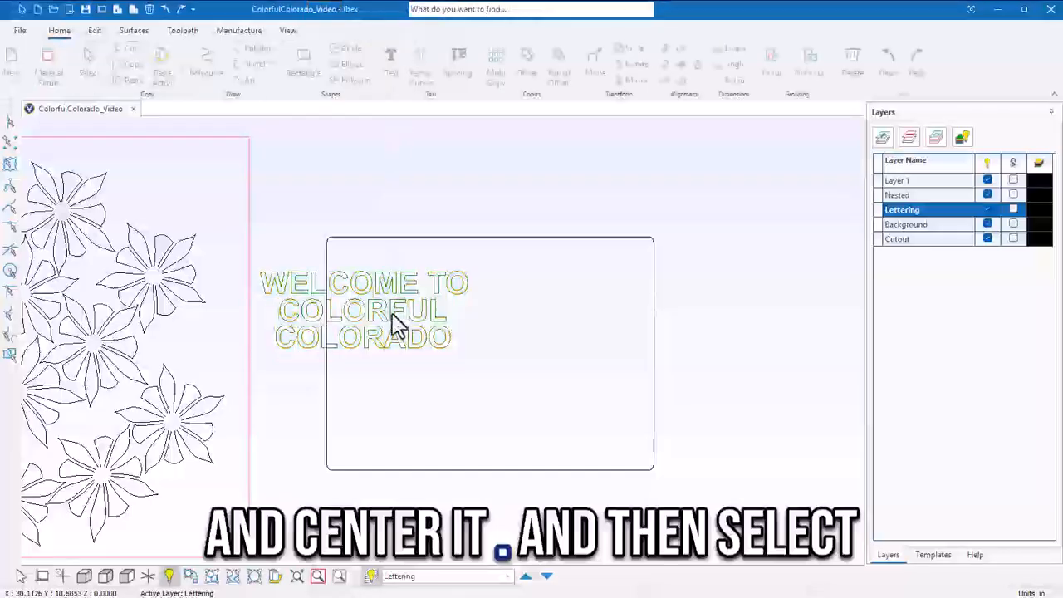
- Align the centres of the text and the rounded rectangle, and enlarge the text to about 12.87 by 4.72 in
{"action": "key", "text": "ctrl+a"}
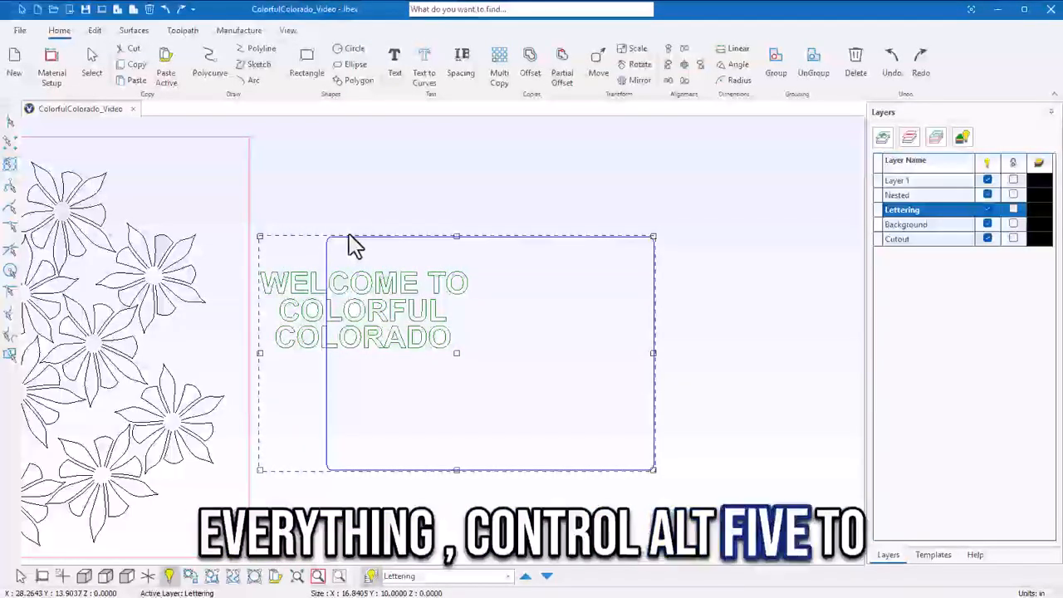
{"action": "key", "text": "ctrl+alt+5"}
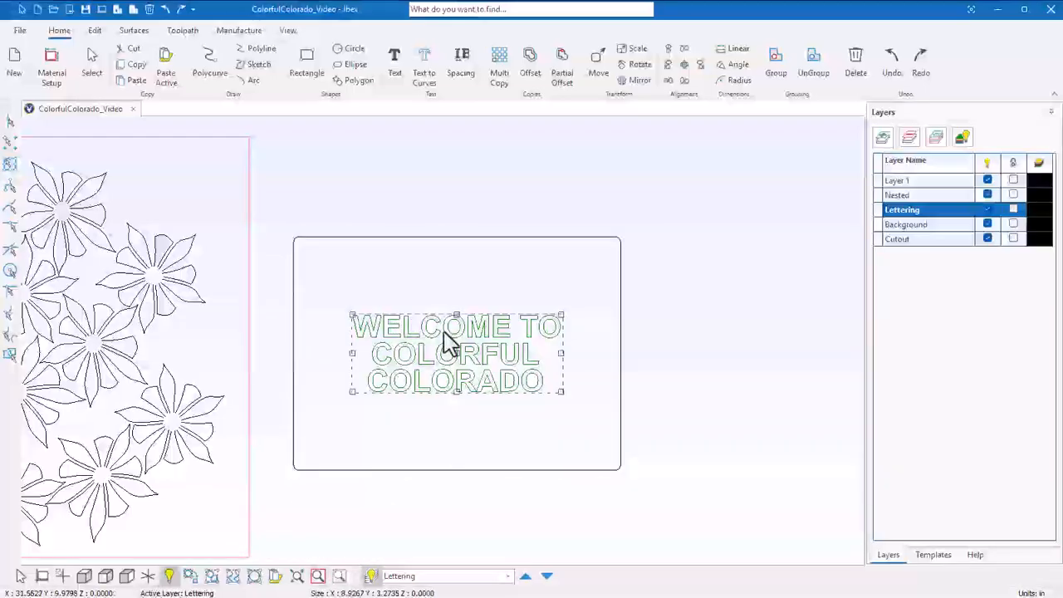
{"action": "left_click_drag", "start_coordinate": [563, 316], "coordinate": [607, 297]}
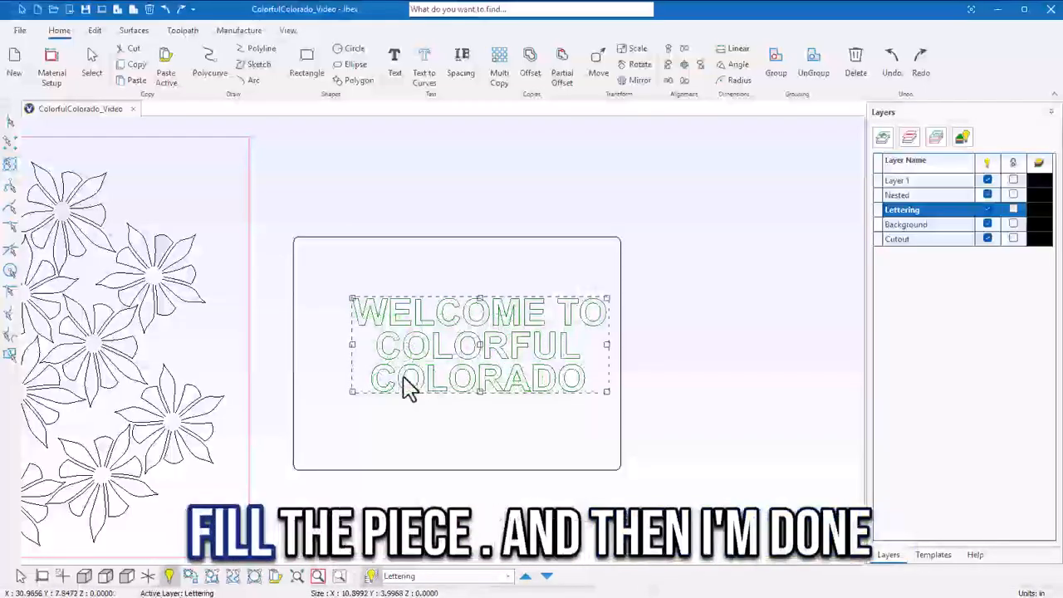
{"action": "left_click_drag", "start_coordinate": [352, 391], "coordinate": [306, 407]}
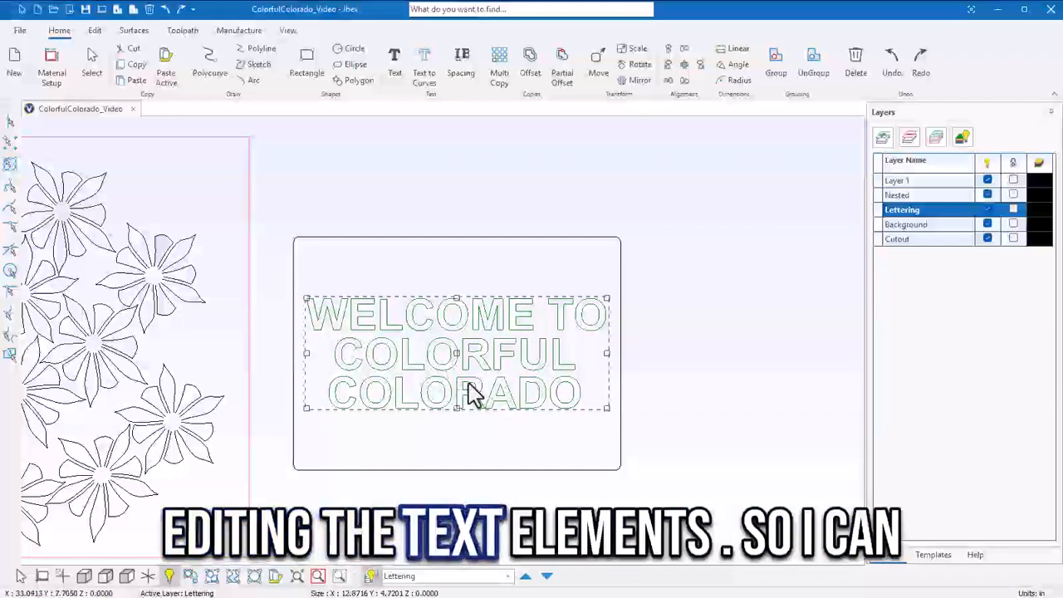
- Convert the sign text to curves and ungroup it so each line can be edited separately
{"action": "left_click", "coordinate": [423, 81]}
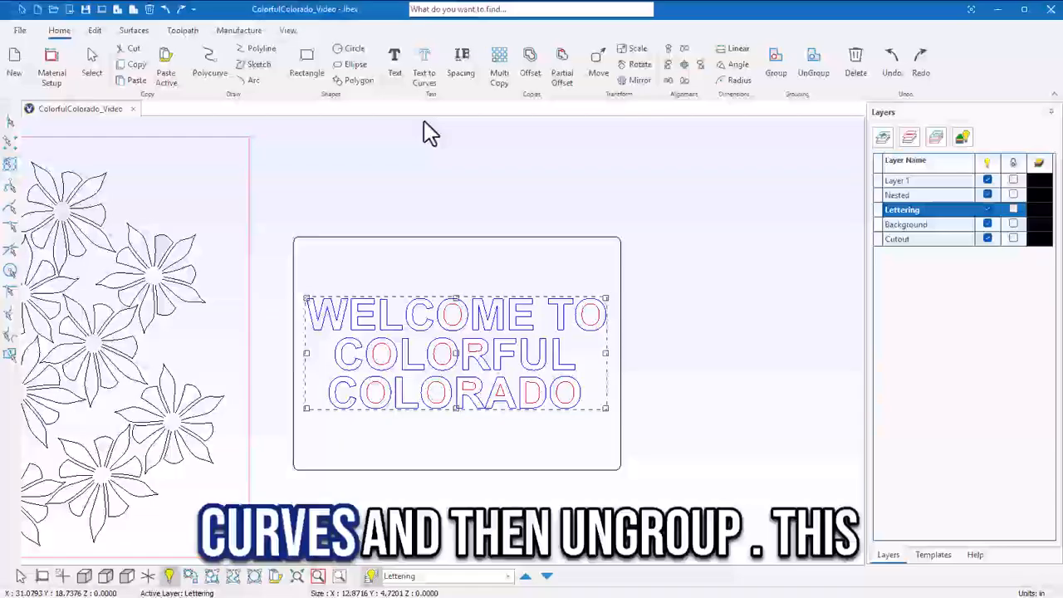
{"action": "left_click", "coordinate": [452, 247]}
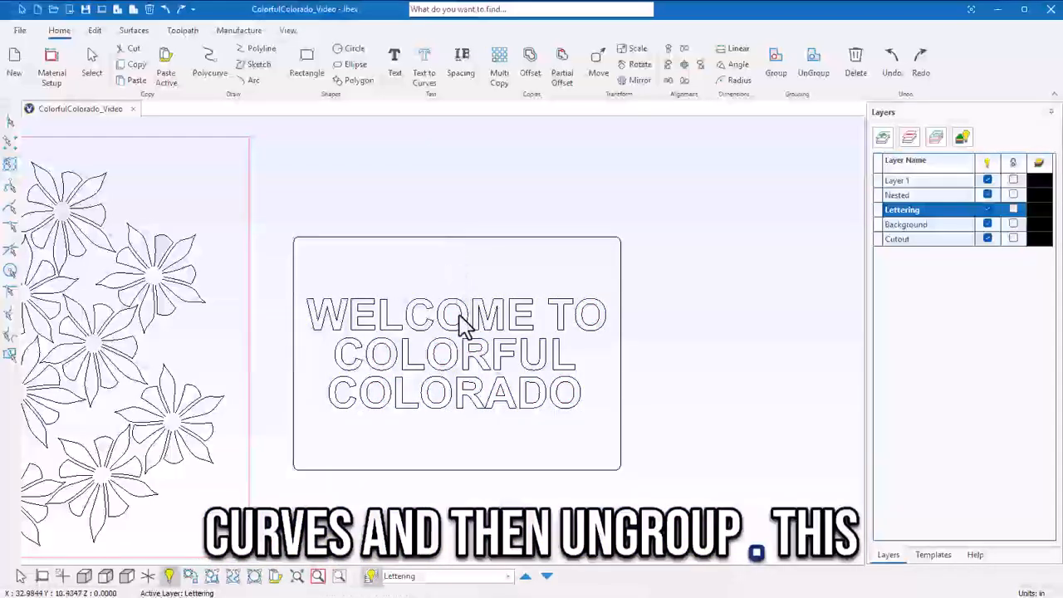
- Enlarge the COLORADO line to about 13.2 by 2.04 in and nudge it down and slightly right, away from the COLORFUL line
{"action": "left_click", "coordinate": [449, 403]}
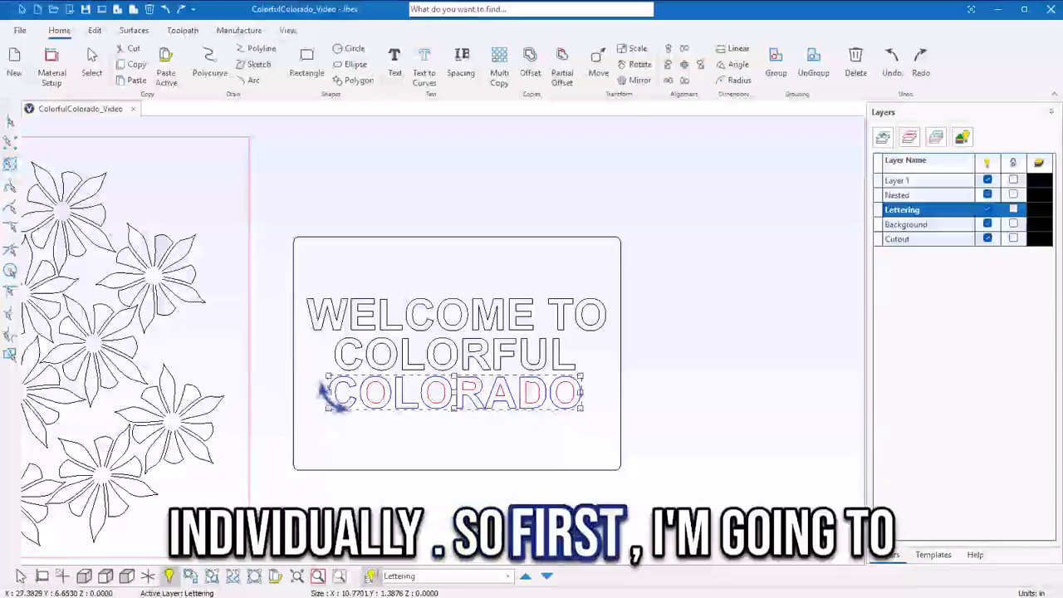
{"action": "left_click_drag", "start_coordinate": [328, 397], "coordinate": [297, 395]}
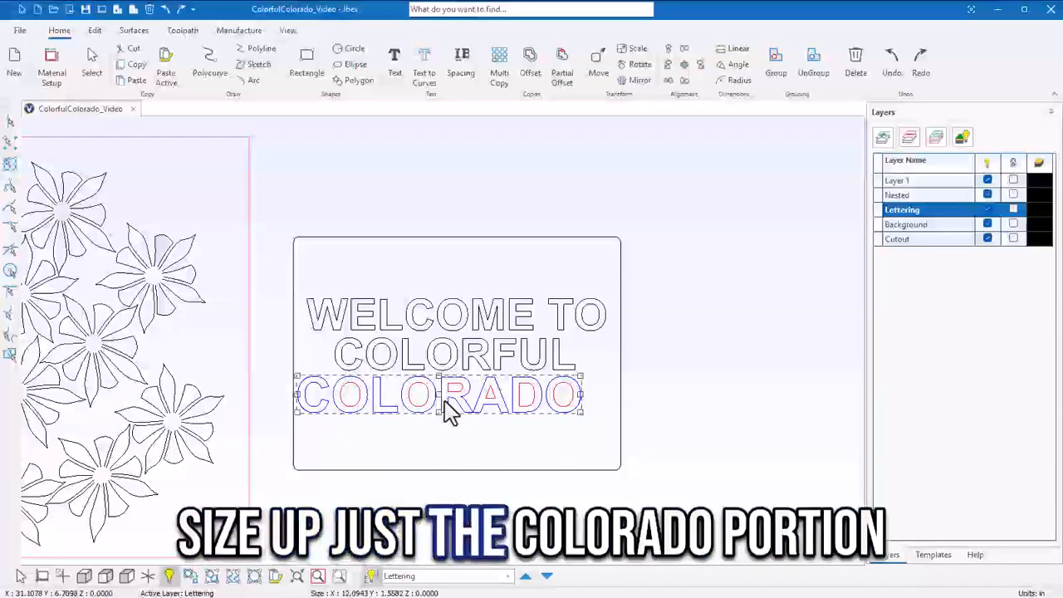
{"action": "left_click_drag", "start_coordinate": [583, 396], "coordinate": [607, 398]}
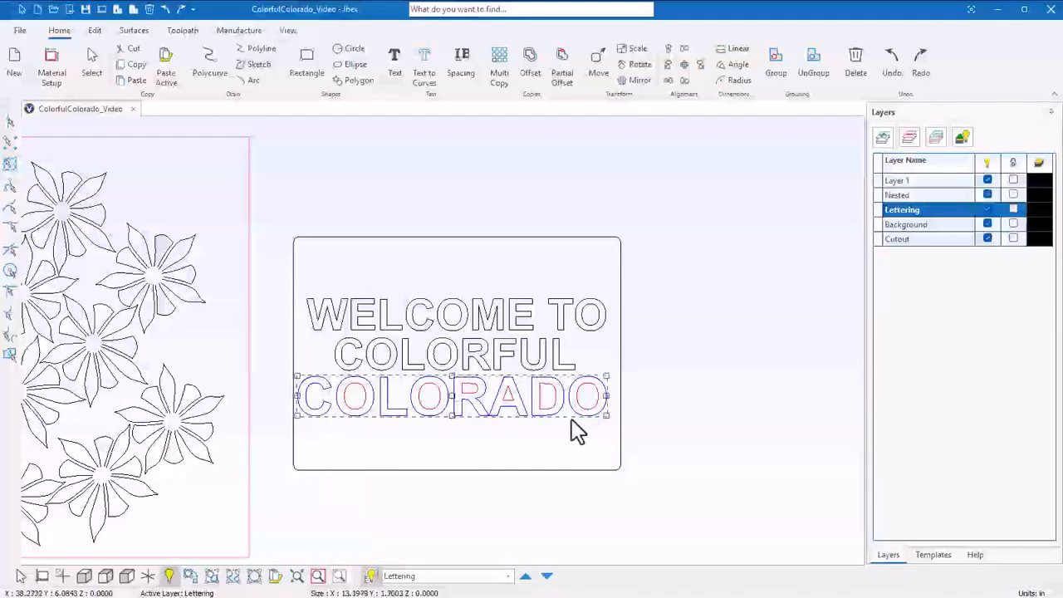
{"action": "left_click_drag", "start_coordinate": [454, 415], "coordinate": [457, 437]}
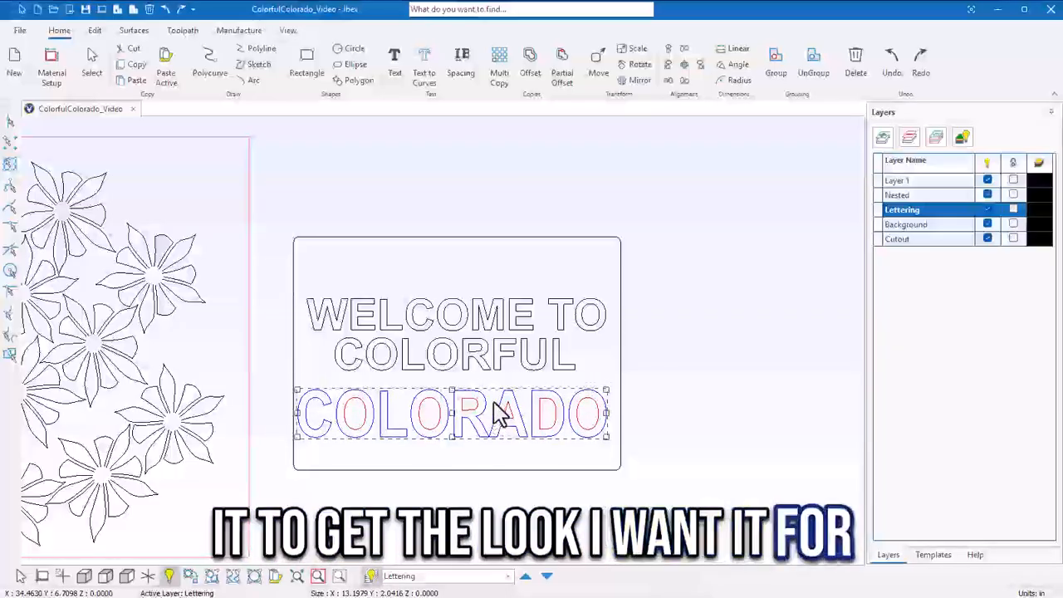
{"action": "key", "text": "Down"}
{"action": "key", "text": "Down"}
{"action": "key", "text": "Down"}
{"action": "key", "text": "Down"}
{"action": "key", "text": "Right"}
{"action": "key", "text": "Right"}
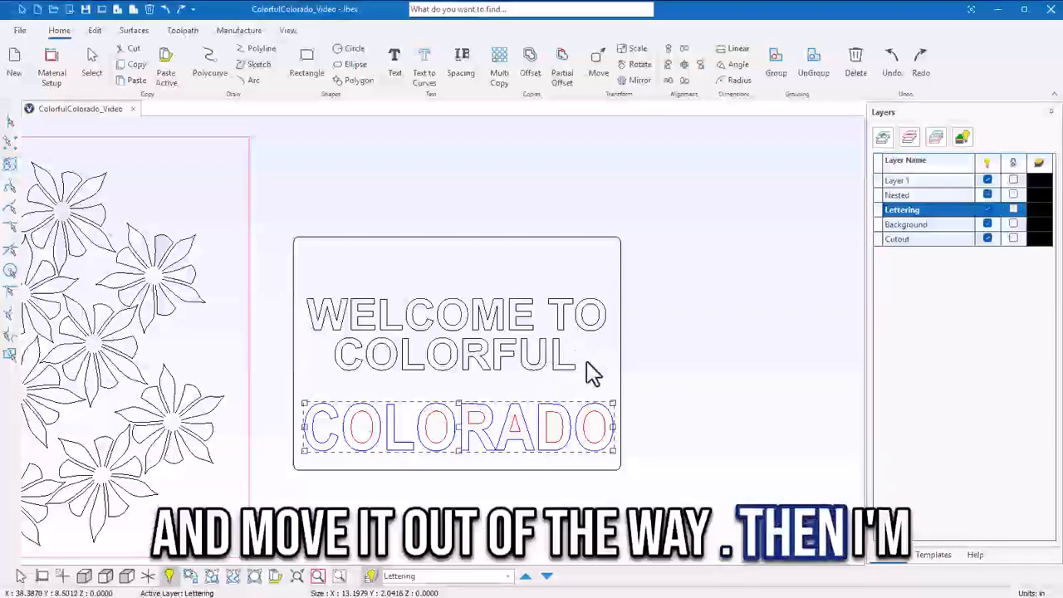
- Nudge the WELCOME TO line up to leave a gap above the COLORFUL line
{"action": "left_click", "coordinate": [594, 333]}
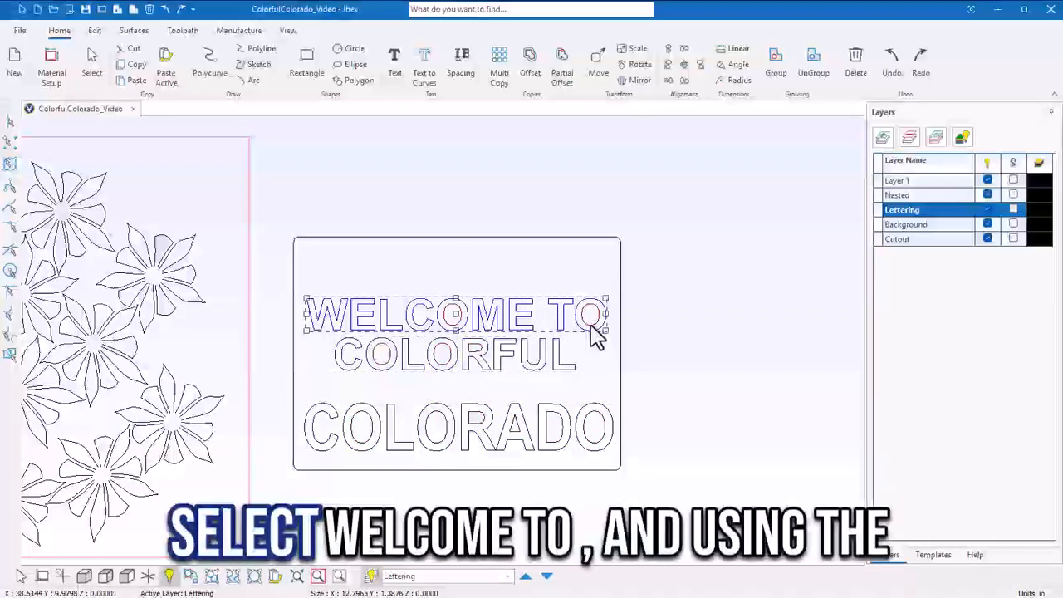
{"action": "key", "text": "Up"}
{"action": "key", "text": "Up"}
{"action": "key", "text": "Up"}
{"action": "key", "text": "Up"}
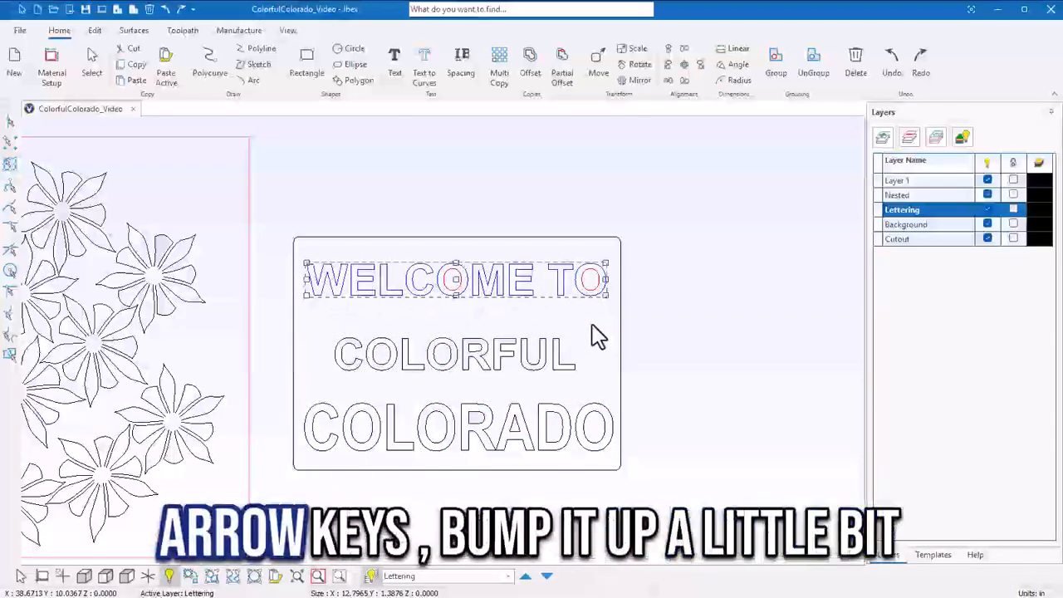
{"action": "key", "text": "Down"}
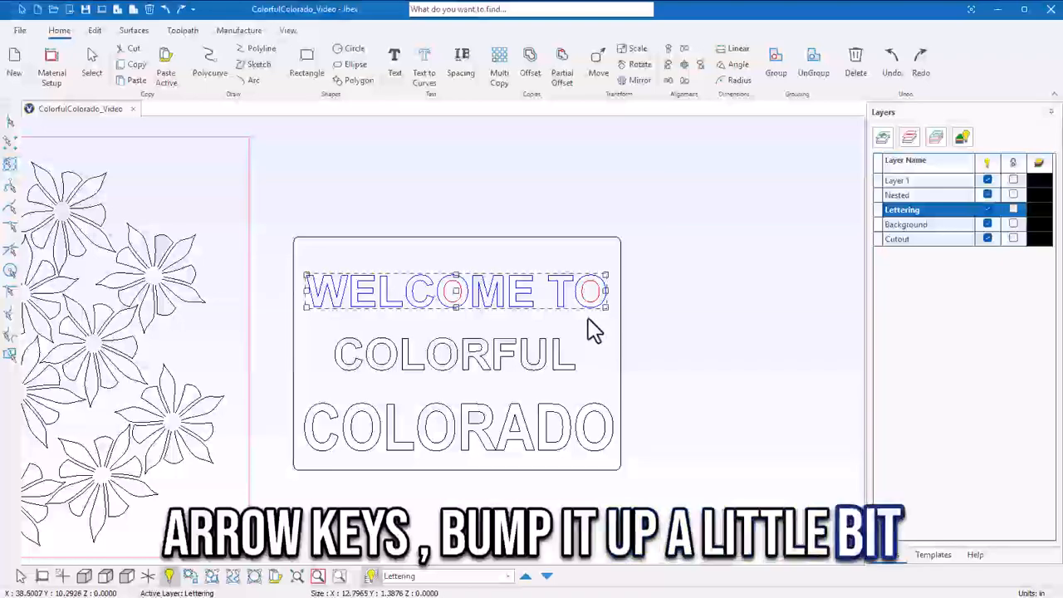
{"action": "left_click", "coordinate": [588, 320]}
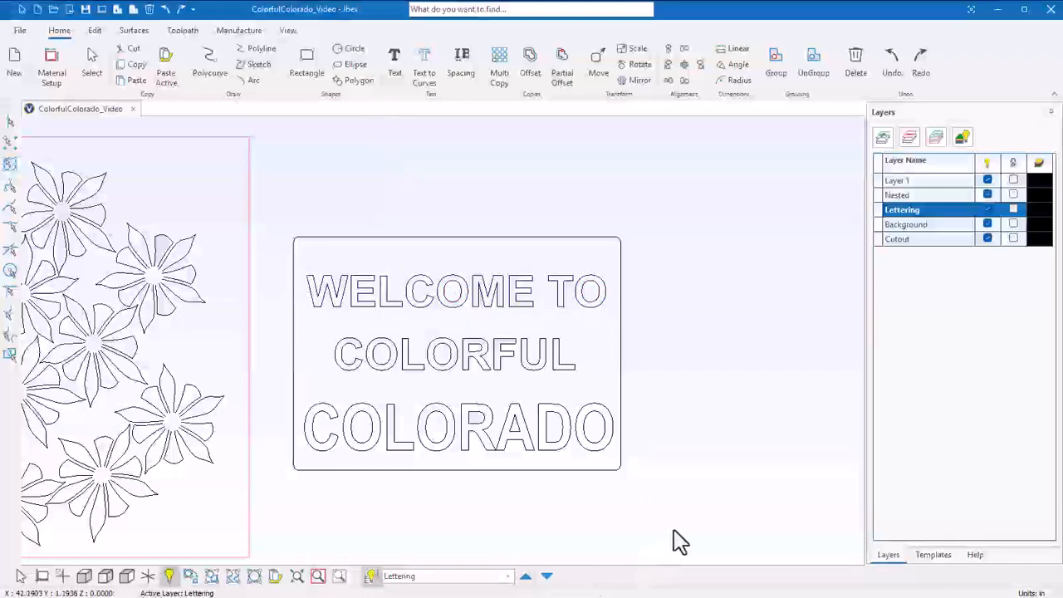
- Draw a straight polyline as a reference line between WELCOME TO and COLORFUL, rising from lower left to upper right
{"action": "left_click", "coordinate": [322, 249]}
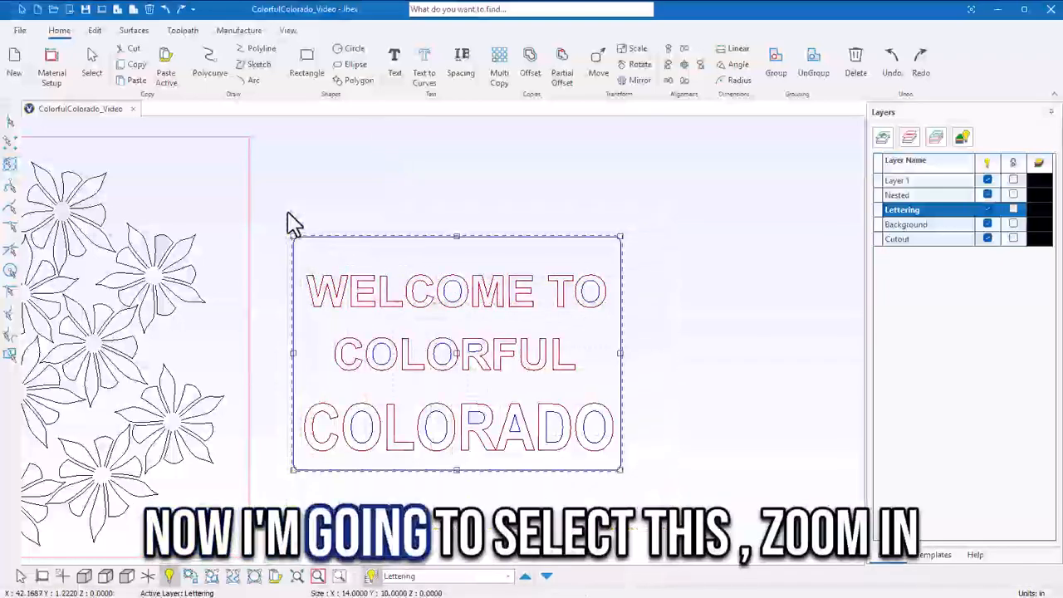
{"action": "left_click", "coordinate": [338, 575]}
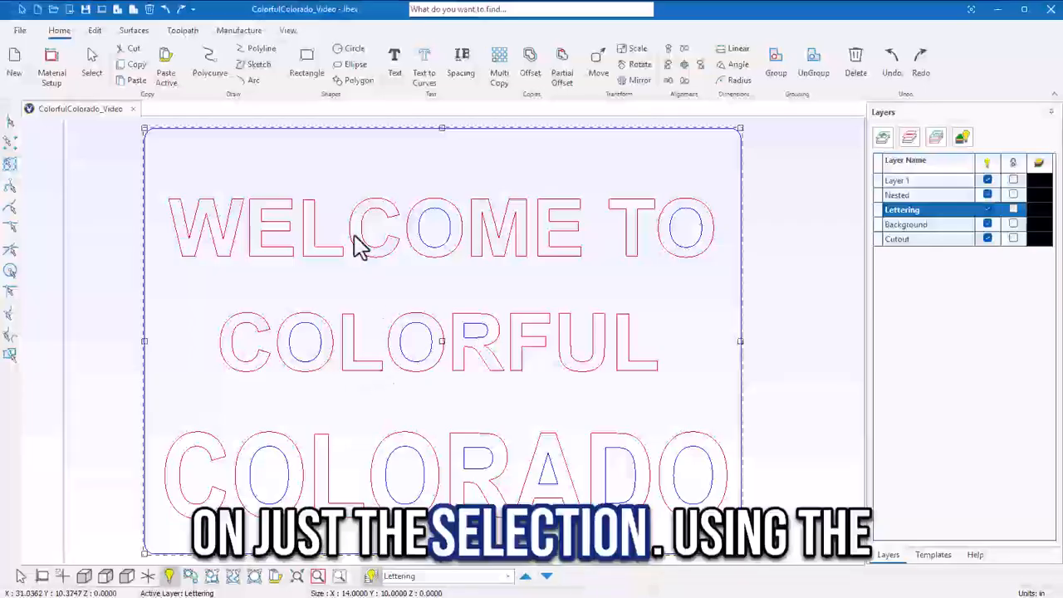
{"action": "left_click", "coordinate": [255, 52]}
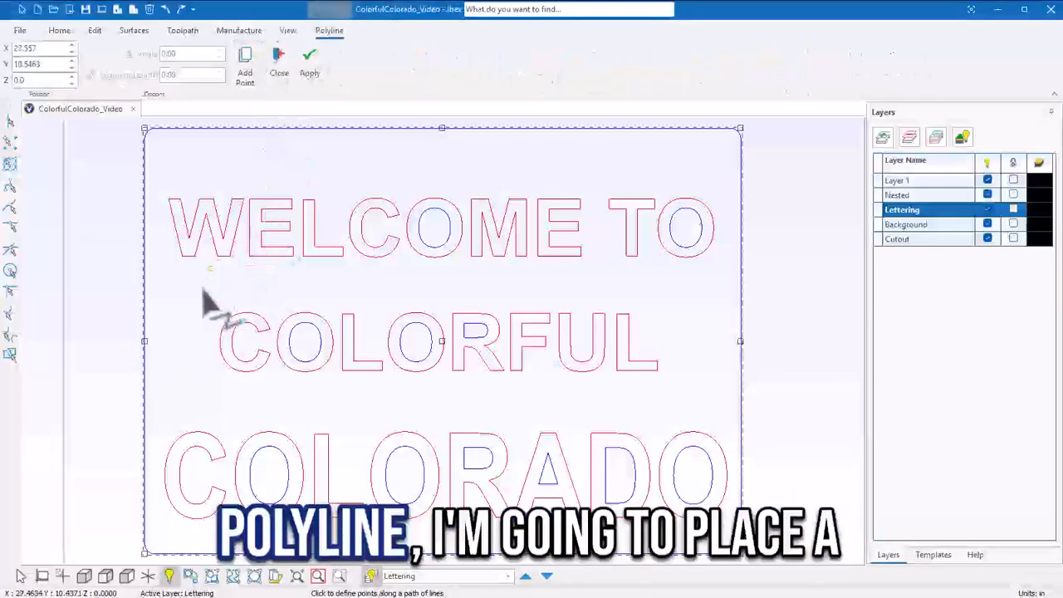
{"action": "left_click", "coordinate": [171, 317]}
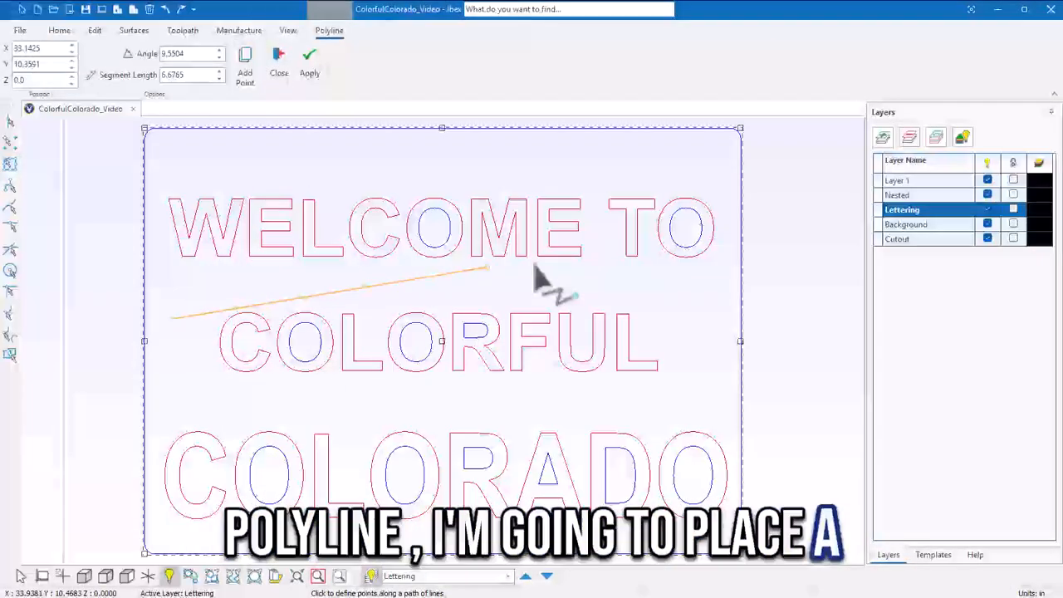
{"action": "left_click", "coordinate": [725, 260]}
{"action": "right_click", "coordinate": [785, 256]}
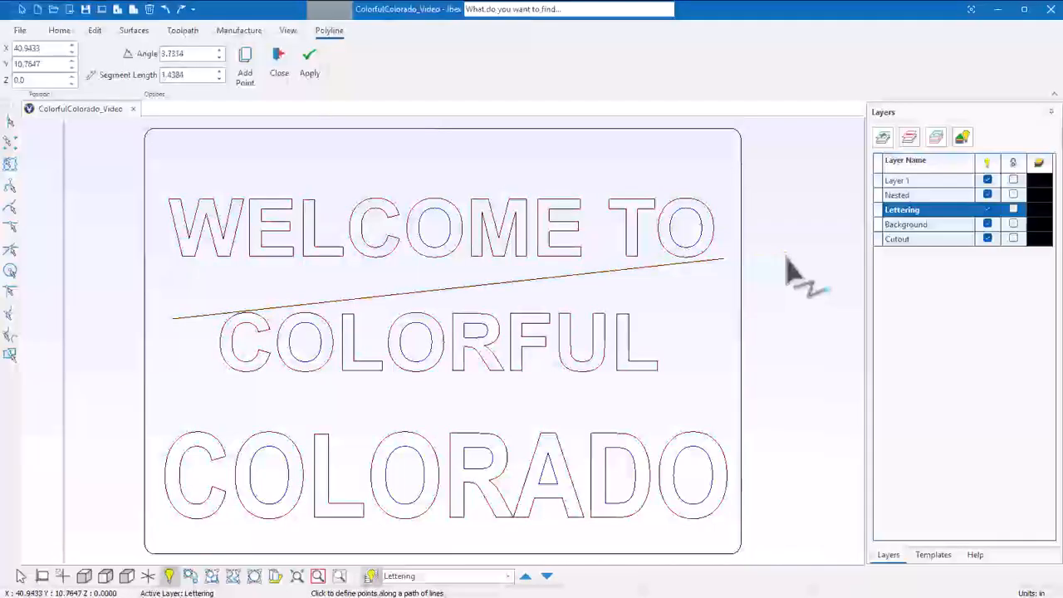
{"action": "right_click", "coordinate": [783, 256]}
- Taper the WELCOME TO line by pulling its lower-left corner down to the slanted reference line
{"action": "left_click", "coordinate": [719, 240]}
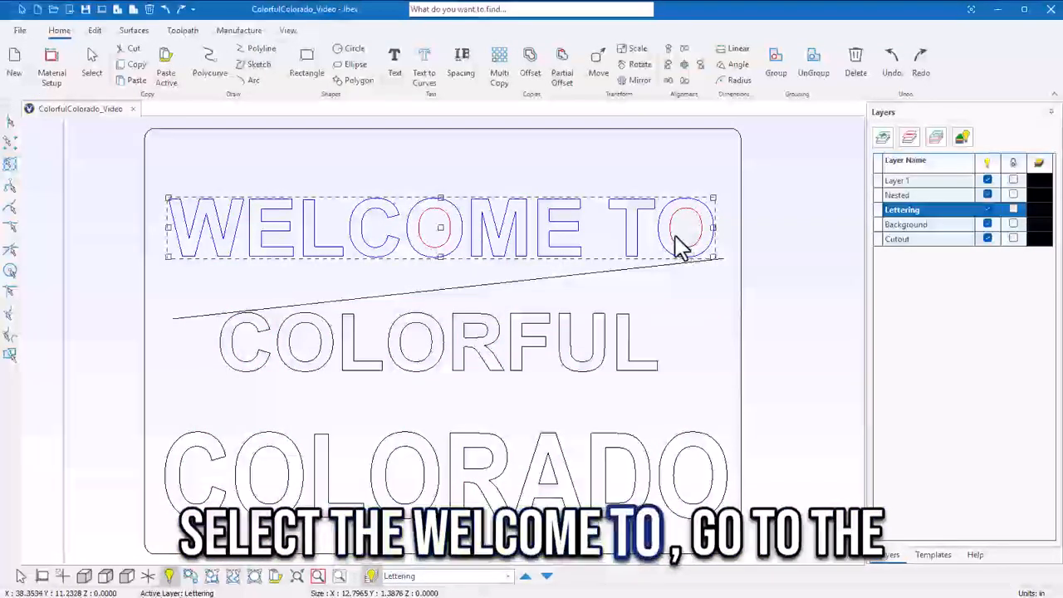
{"action": "left_click", "coordinate": [97, 30]}
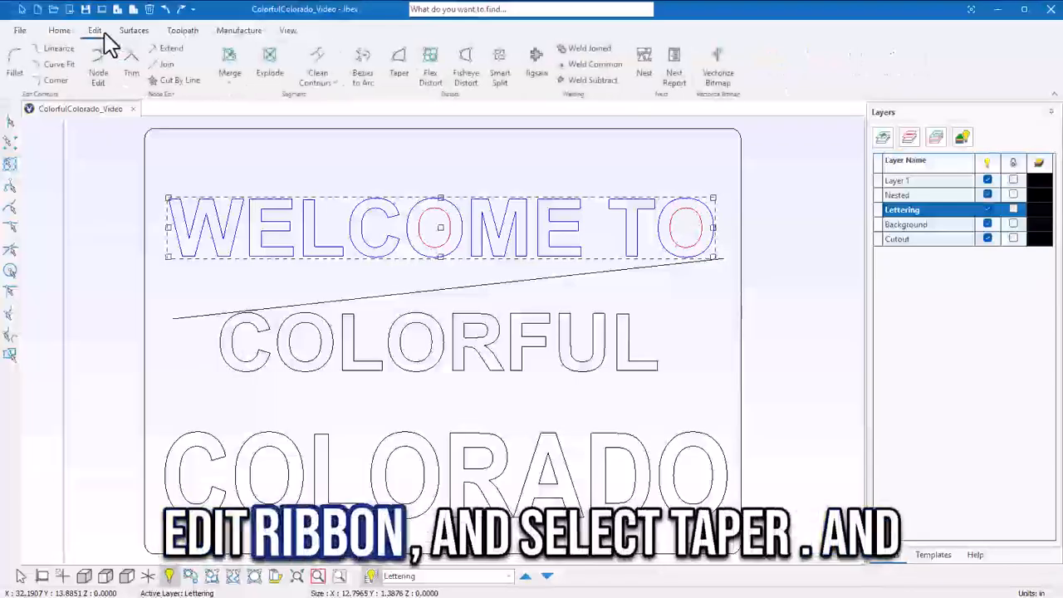
{"action": "left_click", "coordinate": [401, 63]}
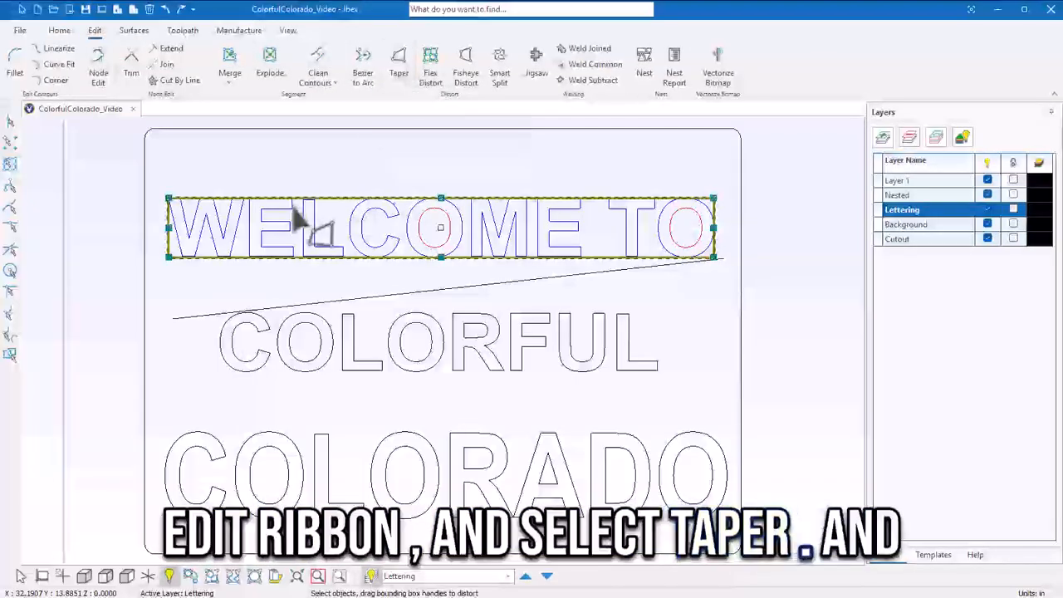
{"action": "left_click_drag", "start_coordinate": [169, 258], "coordinate": [171, 321]}
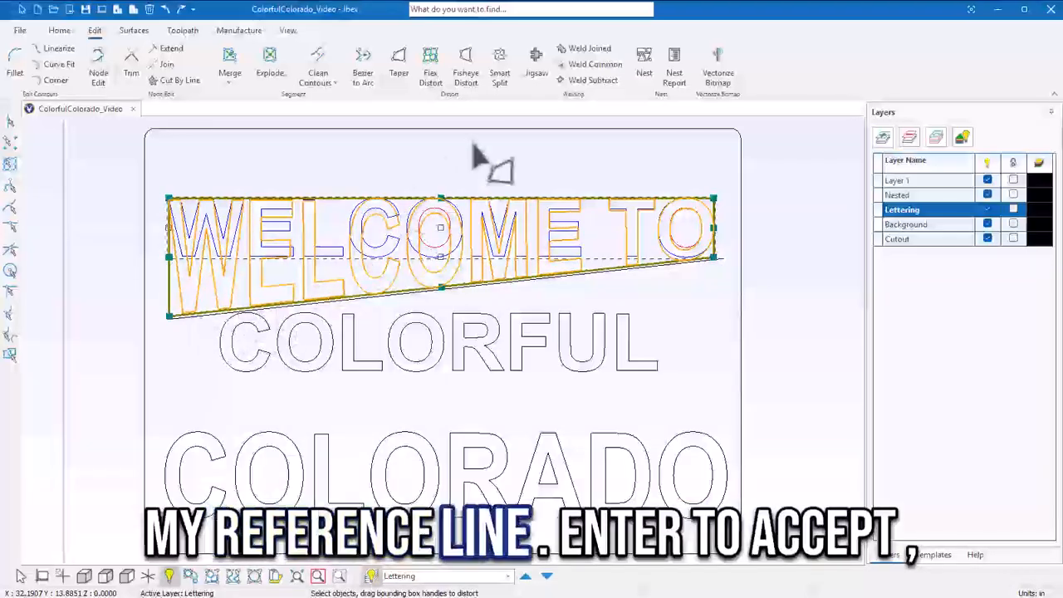
{"action": "key", "text": "Return"}
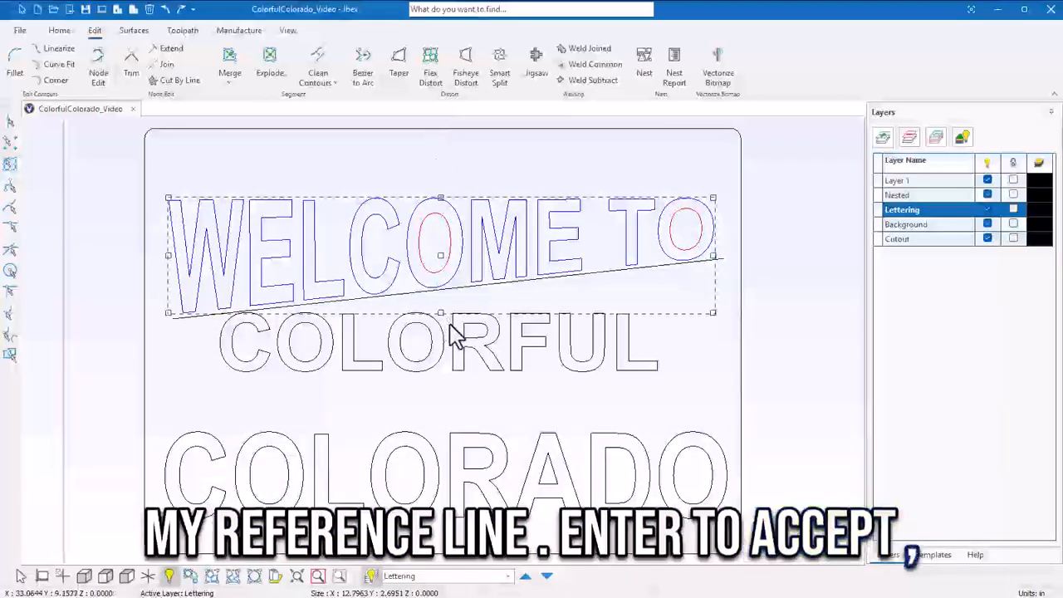
- Taper the COLORFUL line by pulling its upper-right corner up to the slanted reference line
{"action": "left_click", "coordinate": [399, 66]}
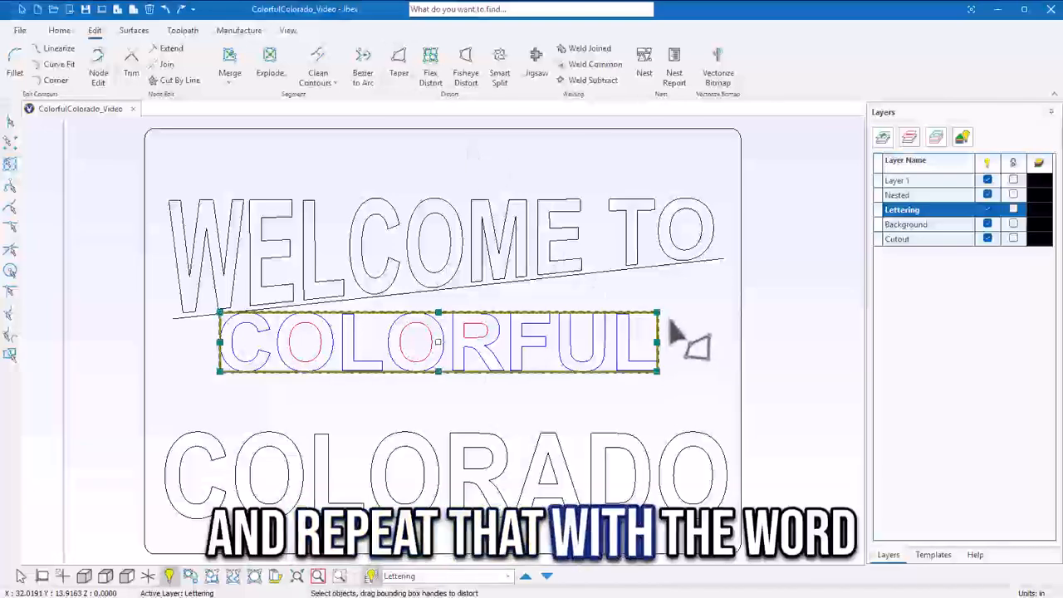
{"action": "left_click_drag", "start_coordinate": [657, 314], "coordinate": [661, 279]}
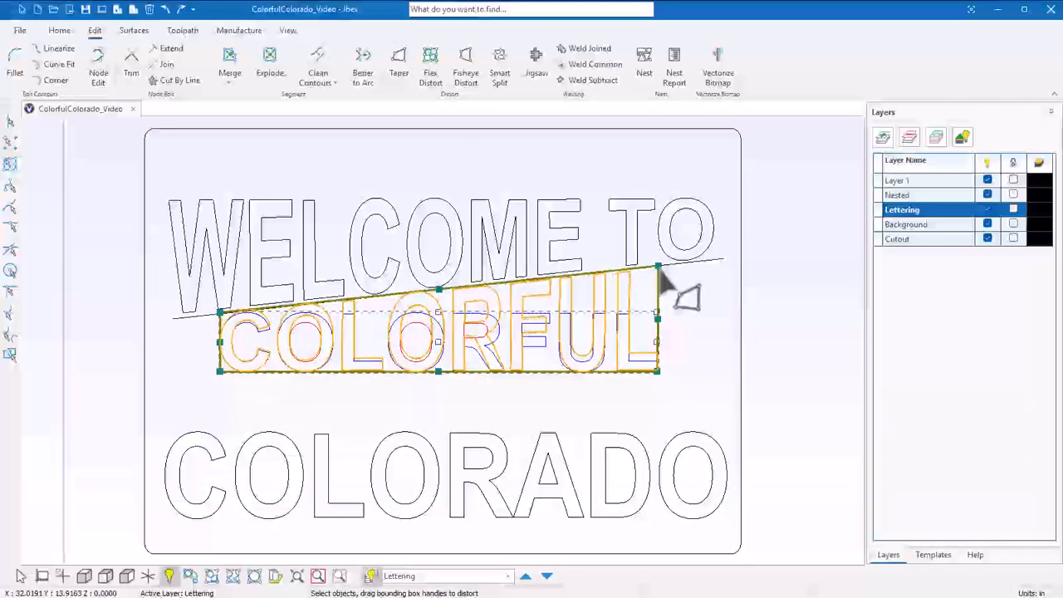
{"action": "key", "text": "Return"}
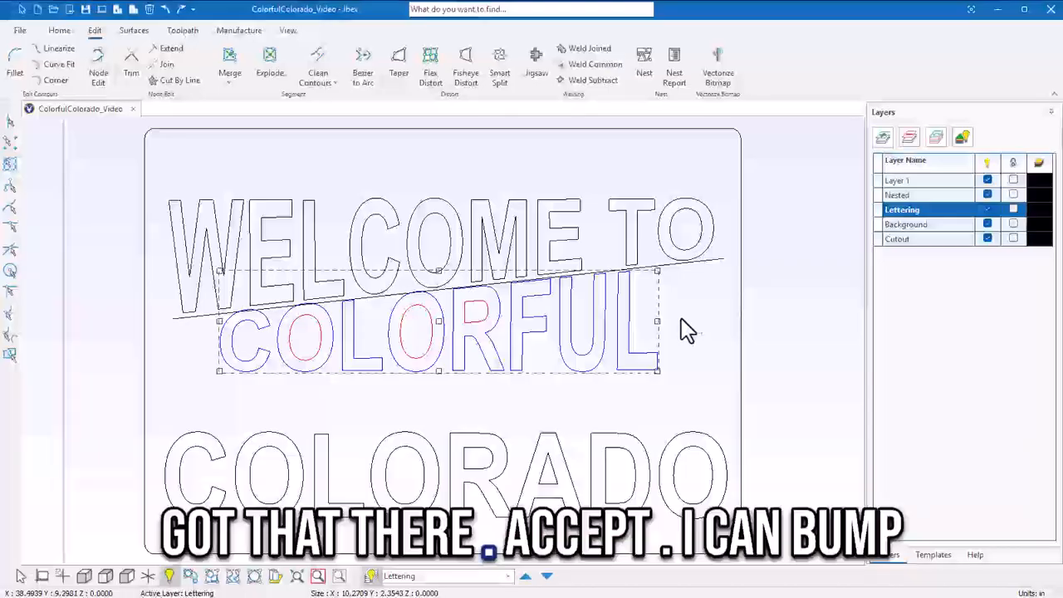
- Delete the reference line and adjust the spacing by nudging COLORFUL down and COLORADO up slightly
{"action": "key", "text": "Down"}
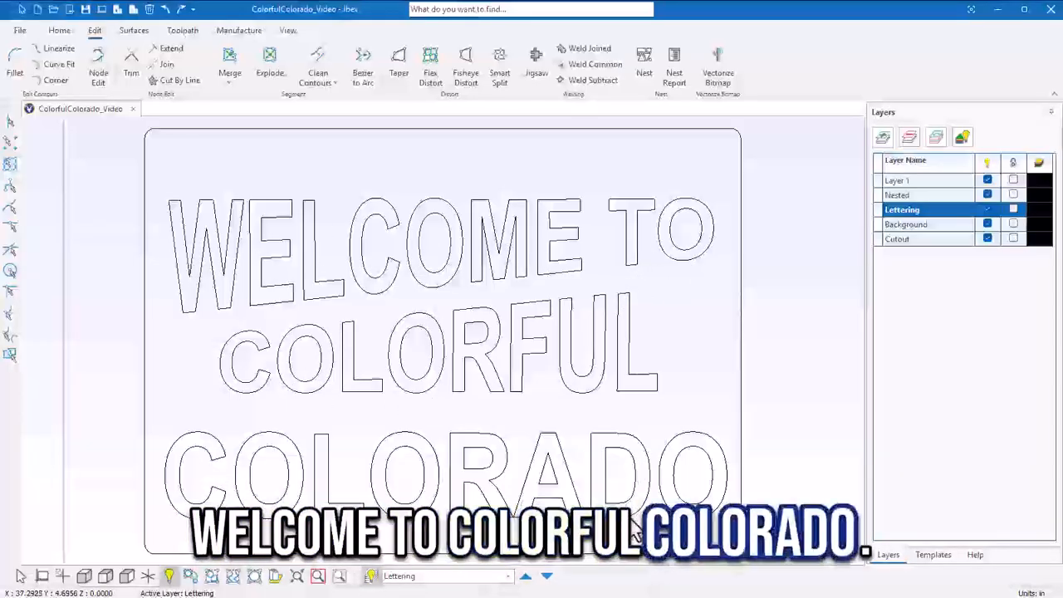
{"action": "left_click", "coordinate": [609, 501]}
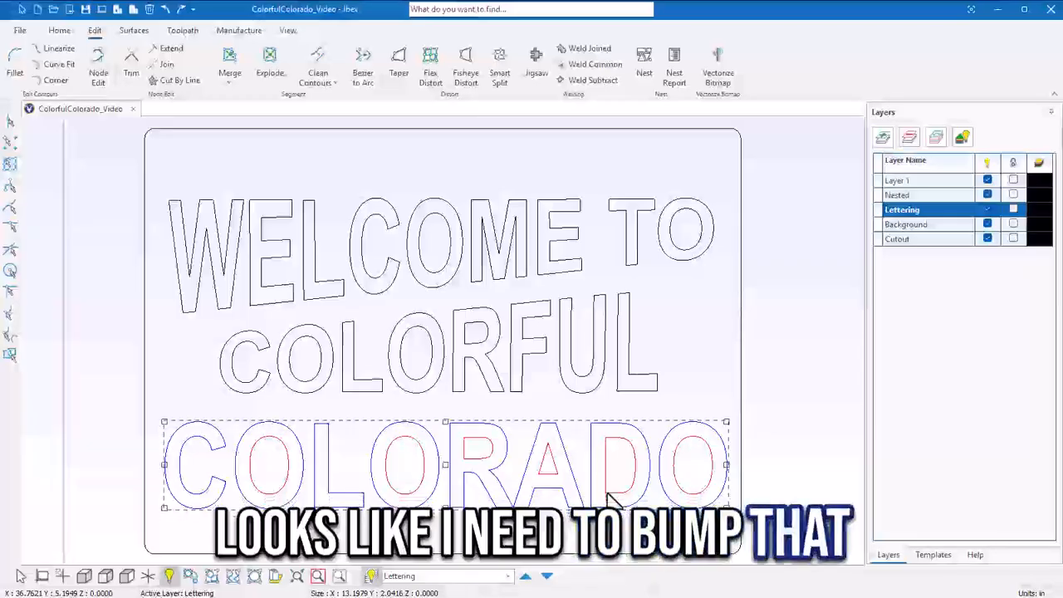
{"action": "key", "text": "Up"}
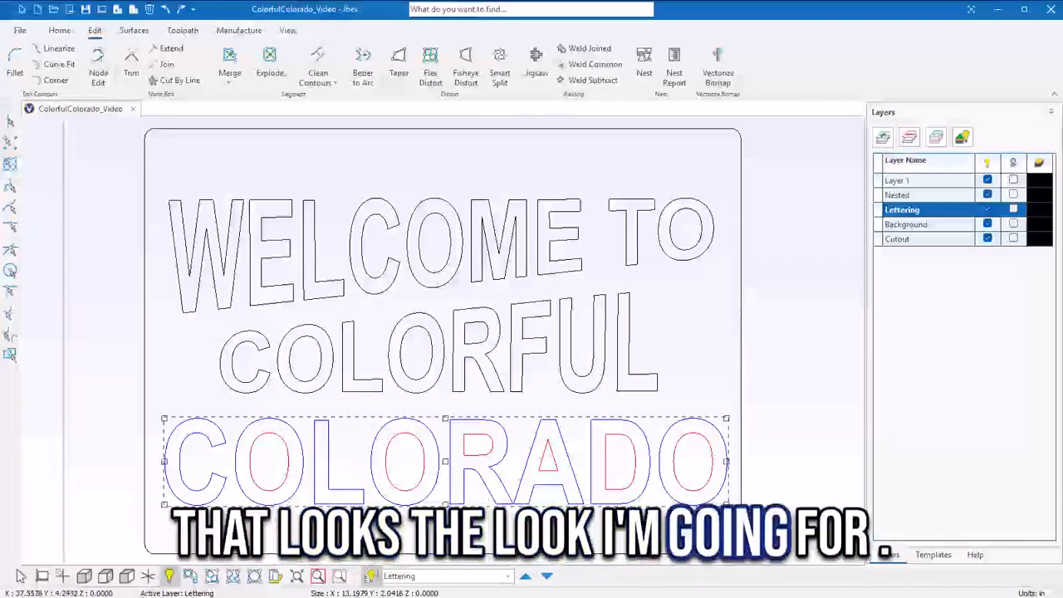
- Activate the Background layer and set an external square offset of 0.05 in for the lettering, closing Offset without applying it
{"action": "left_click_drag", "start_coordinate": [241, 193], "coordinate": [238, 203]}
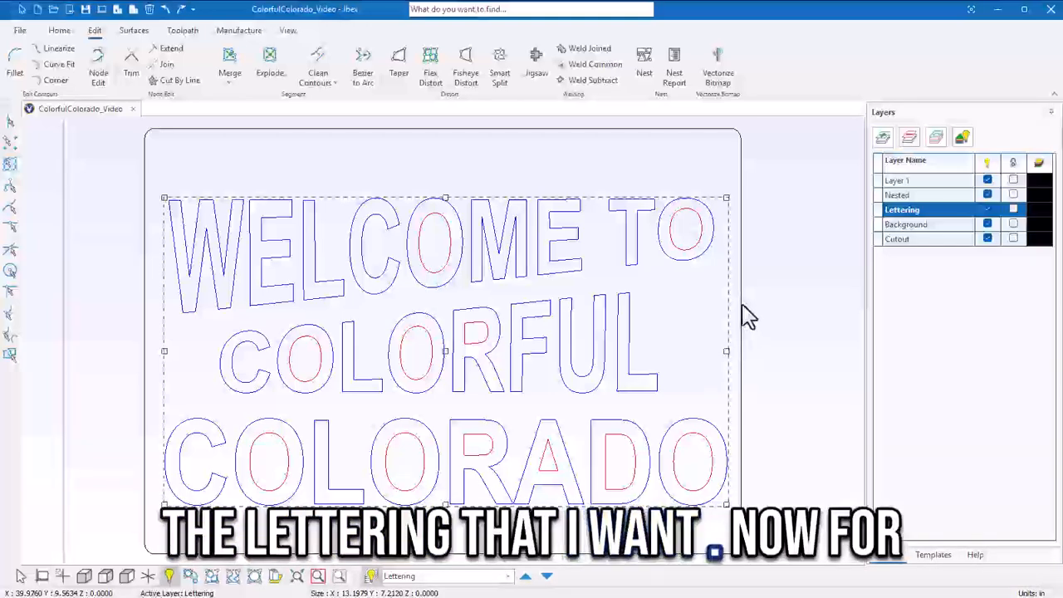
{"action": "left_click", "coordinate": [928, 226]}
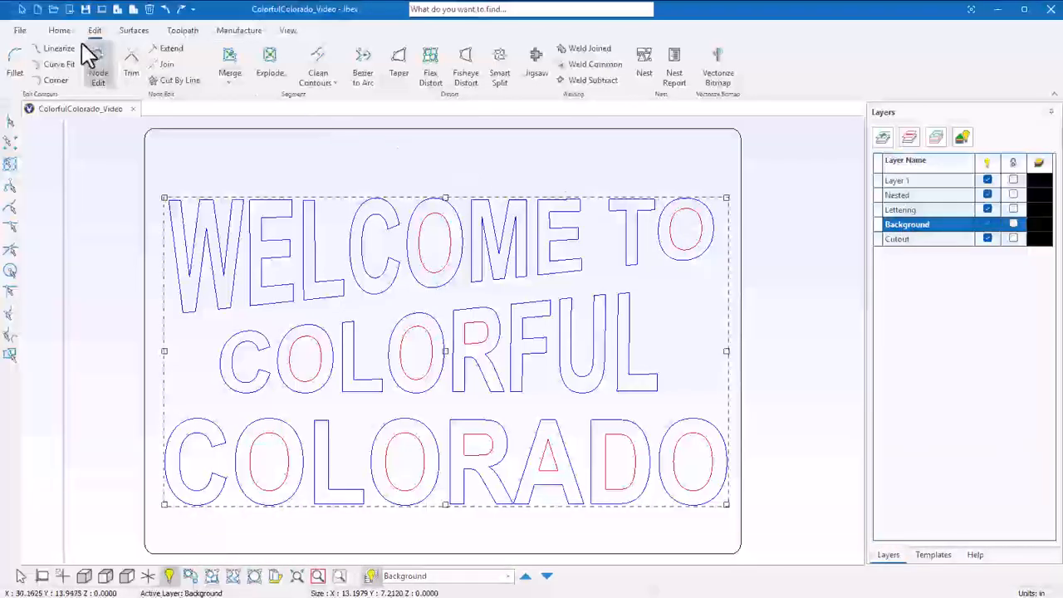
{"action": "left_click", "coordinate": [59, 29]}
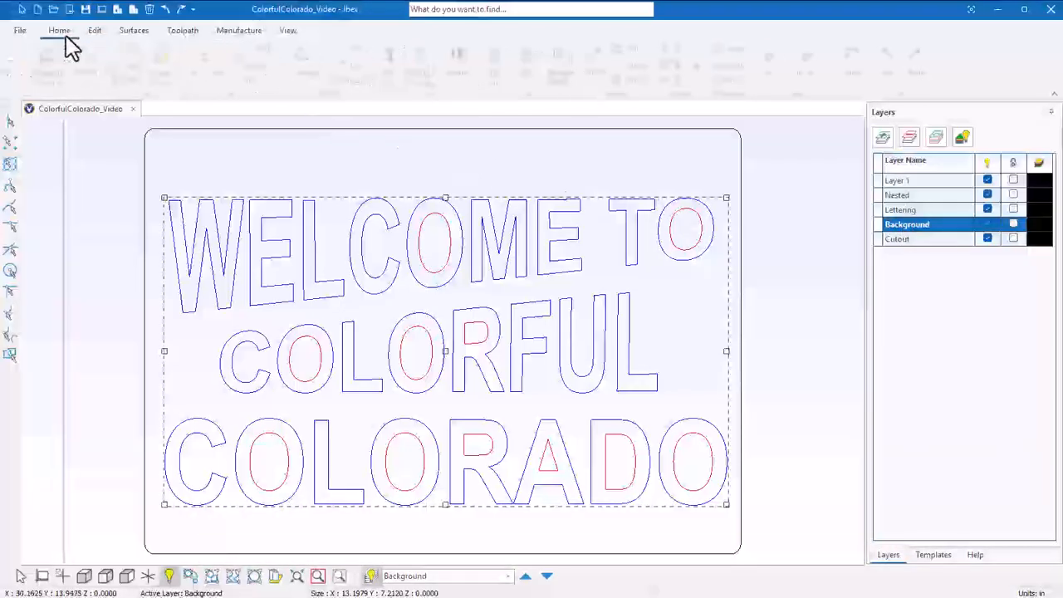
{"action": "left_click", "coordinate": [527, 70]}
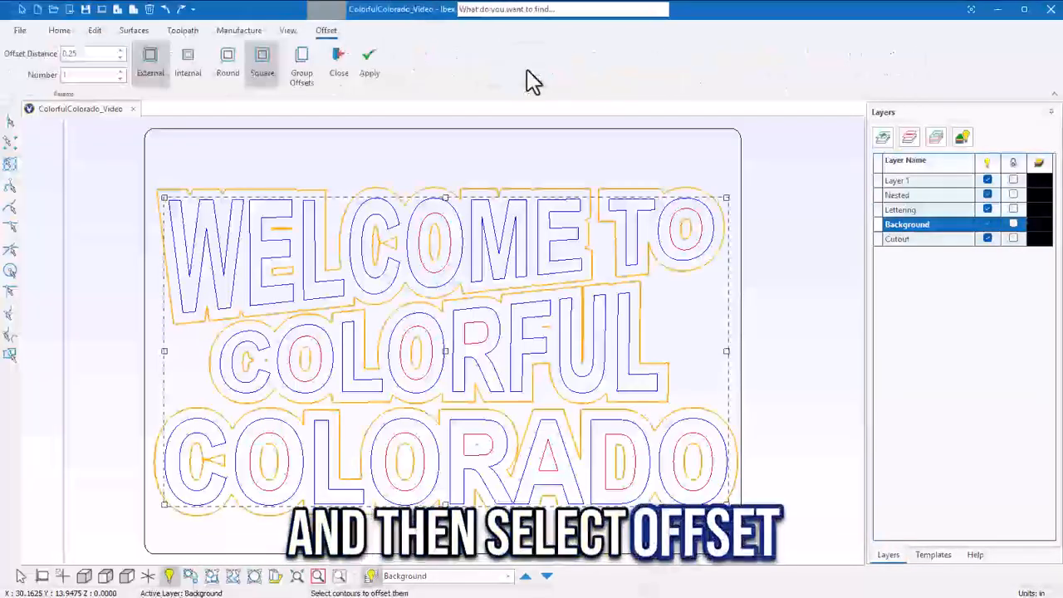
{"action": "double_click", "coordinate": [96, 55]}
{"action": "type", "text": "0.1"}
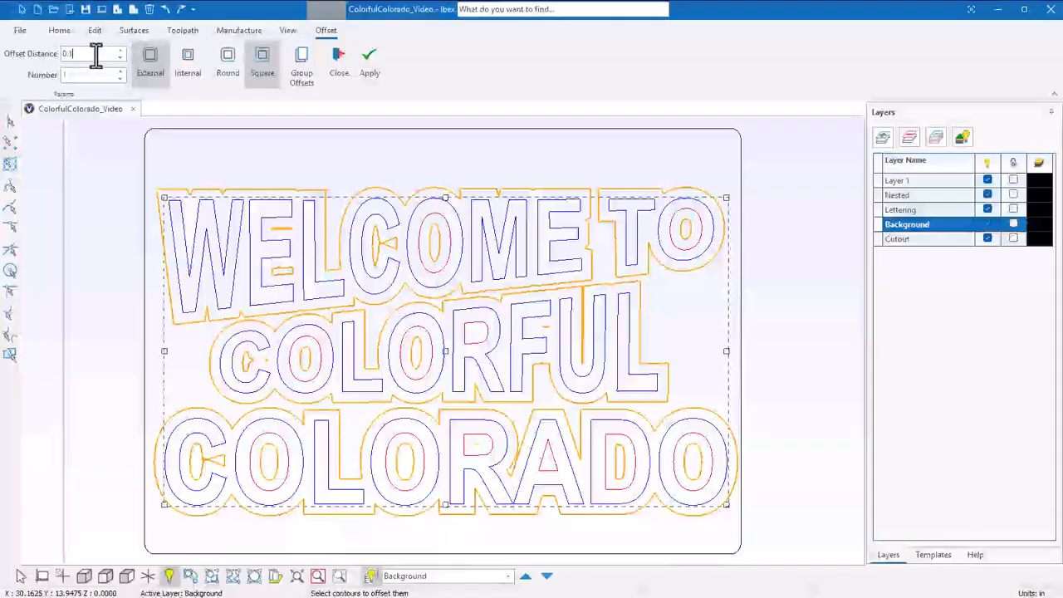
{"action": "key", "text": "BackSpace"}
{"action": "key", "text": "BackSpace"}
{"action": "type", "text": ".0"}
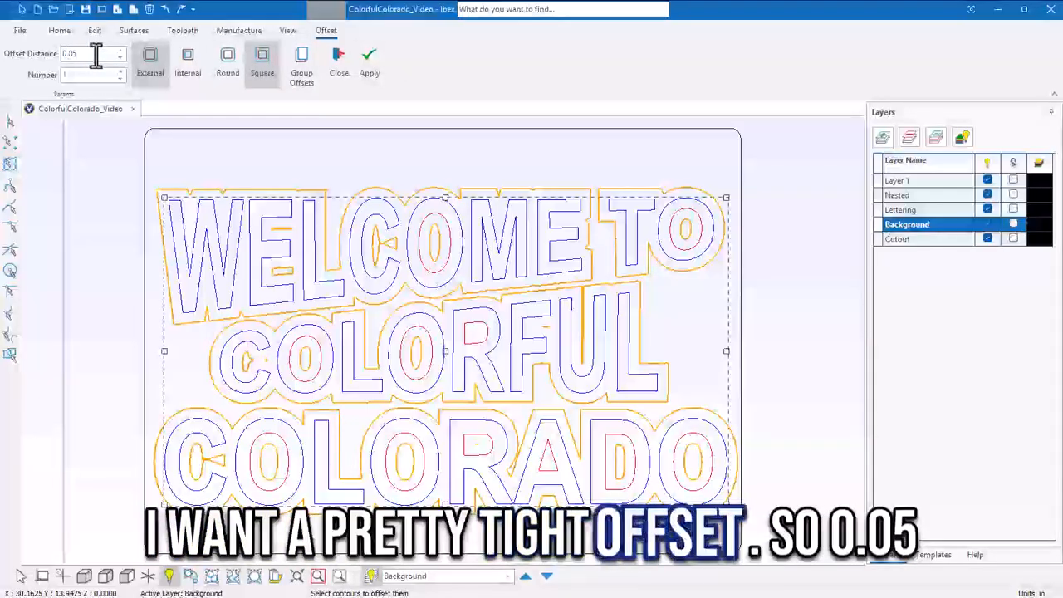
{"action": "type", "text": "5"}
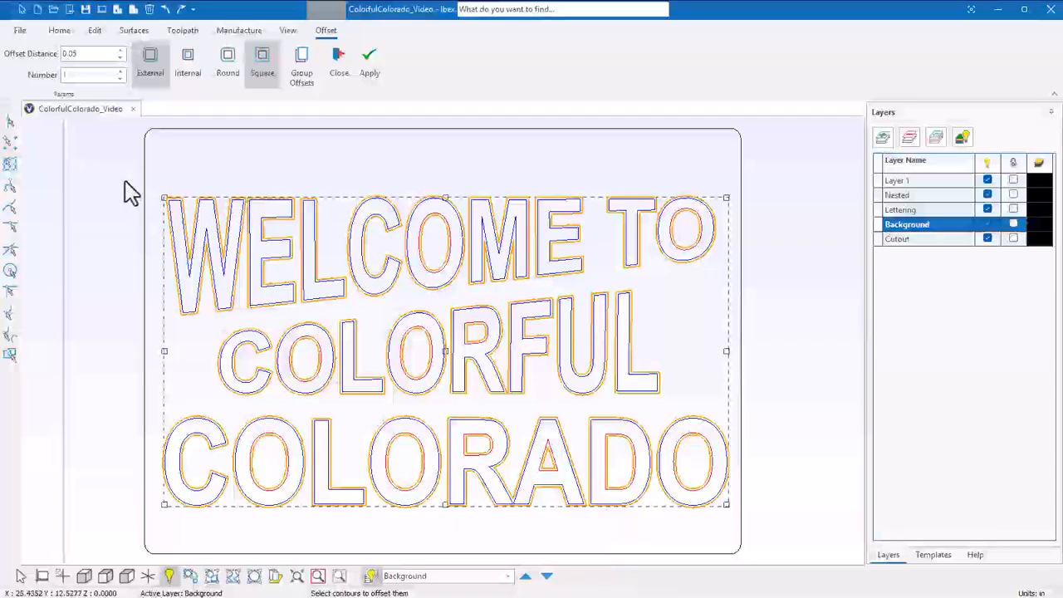
{"action": "left_click", "coordinate": [338, 60]}
- Offset the rounded border together with all the lettering internally by 0.05 in with square corners, as grouped offsets on the Background layer
{"action": "left_click_drag", "start_coordinate": [780, 539], "coordinate": [147, 181]}
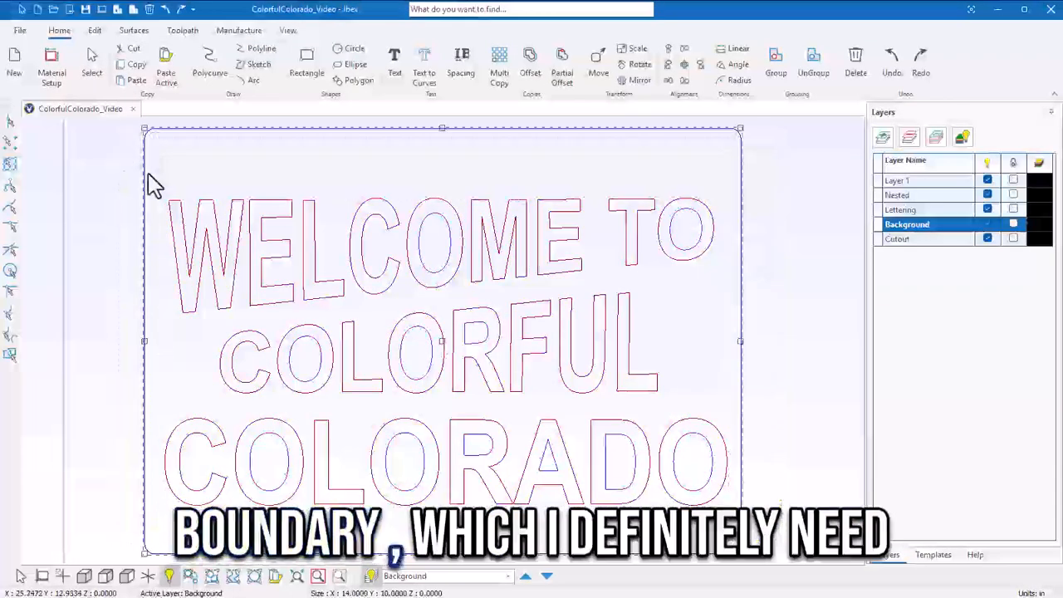
{"action": "left_click", "coordinate": [533, 79]}
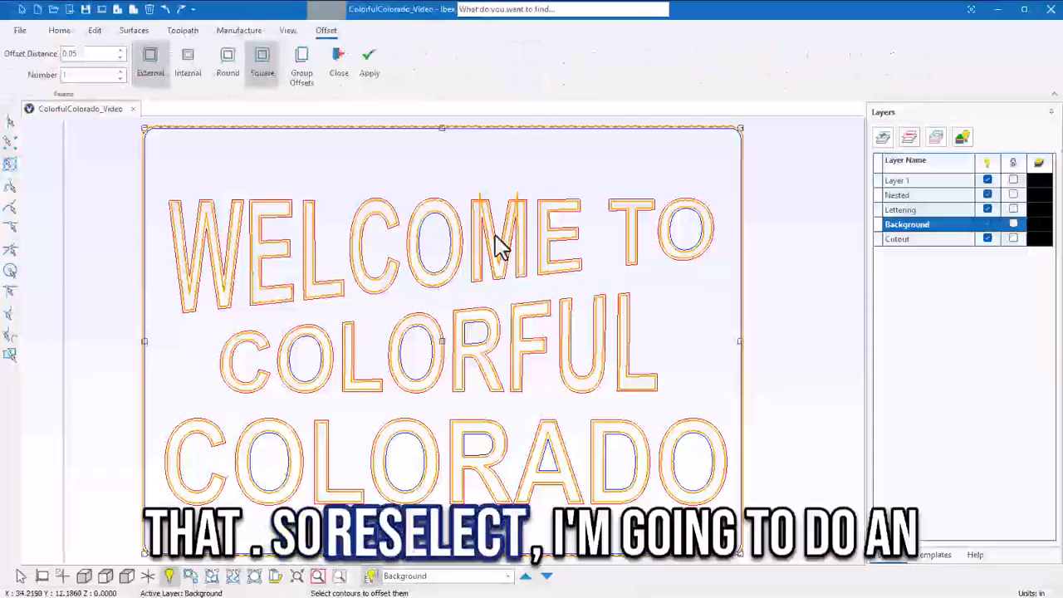
{"action": "left_click", "coordinate": [186, 71]}
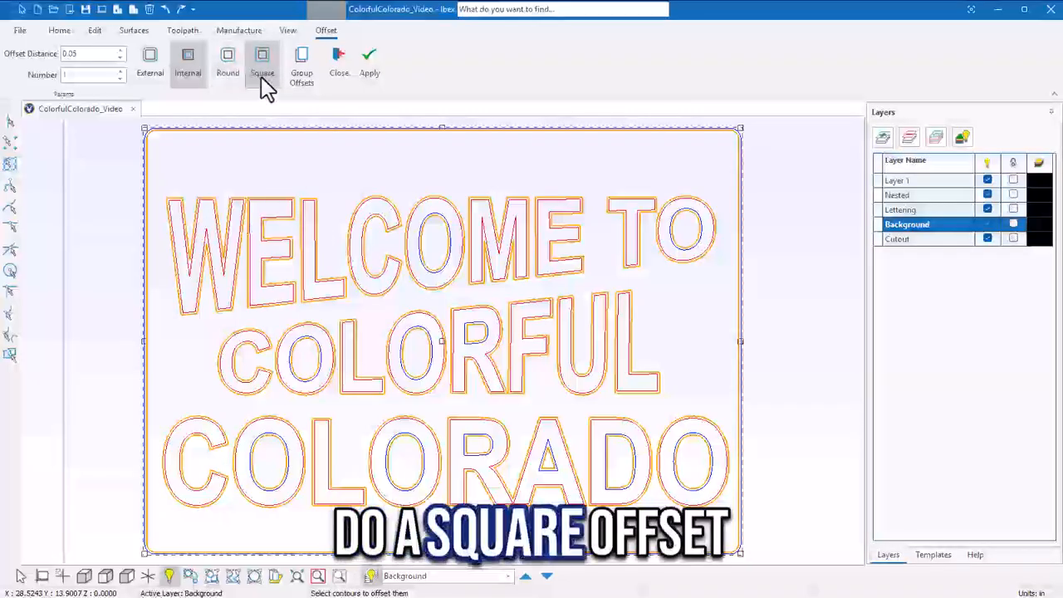
{"action": "left_click", "coordinate": [370, 73]}
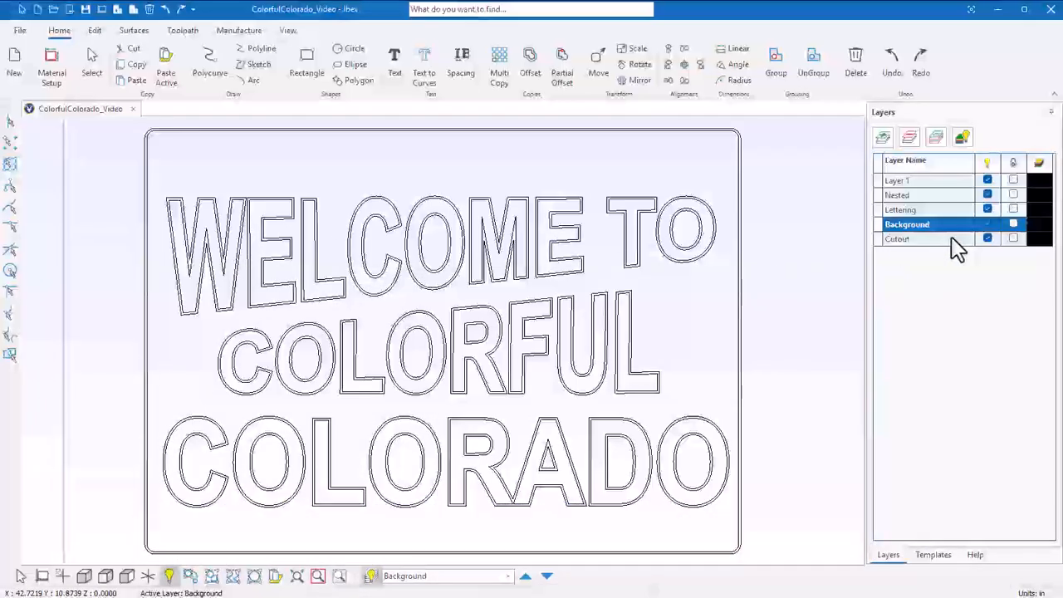
- Create a 0.25 in external square offset of the outer rounded rectangle on the Cutout layer
{"action": "left_click", "coordinate": [740, 268]}
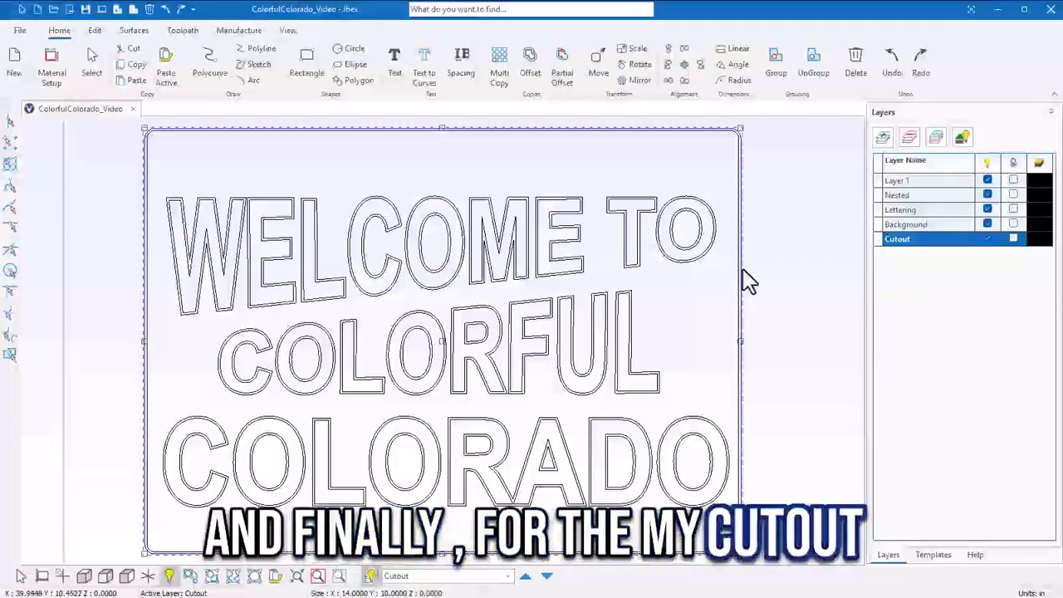
{"action": "left_click", "coordinate": [528, 68]}
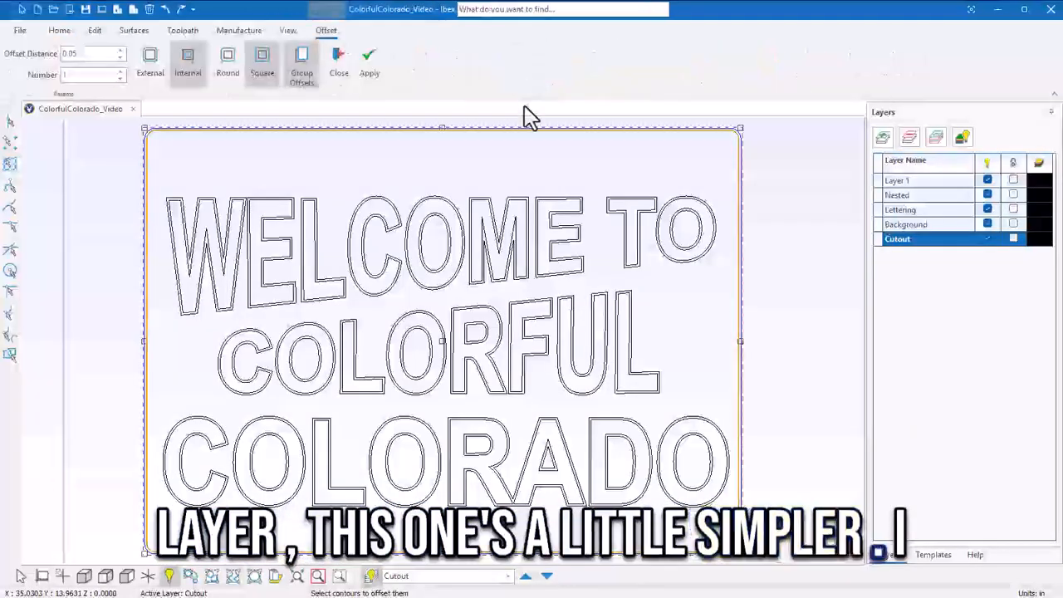
{"action": "left_click", "coordinate": [82, 53]}
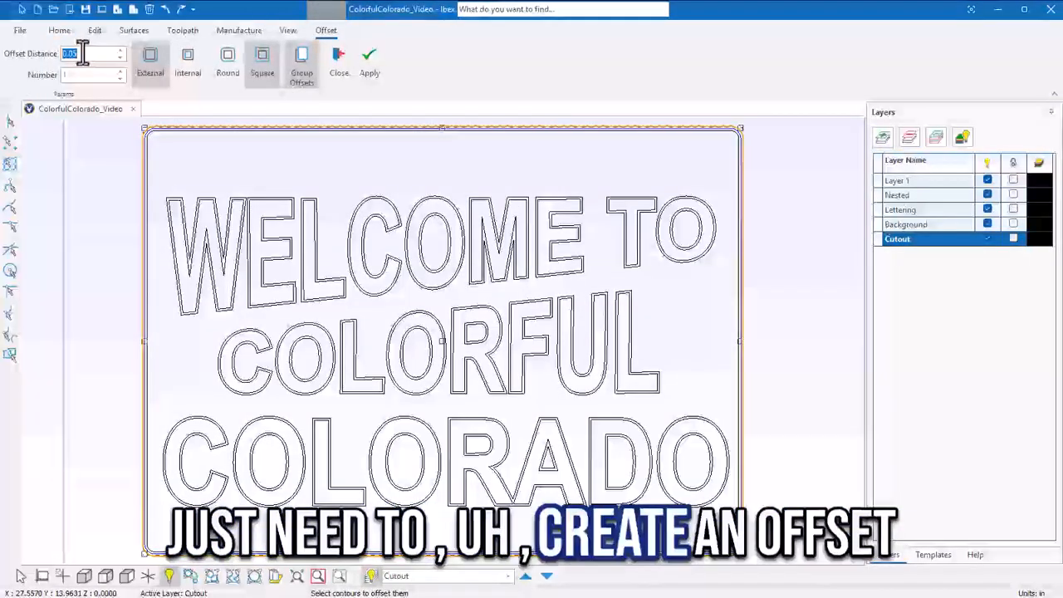
{"action": "type", "text": "0.25"}
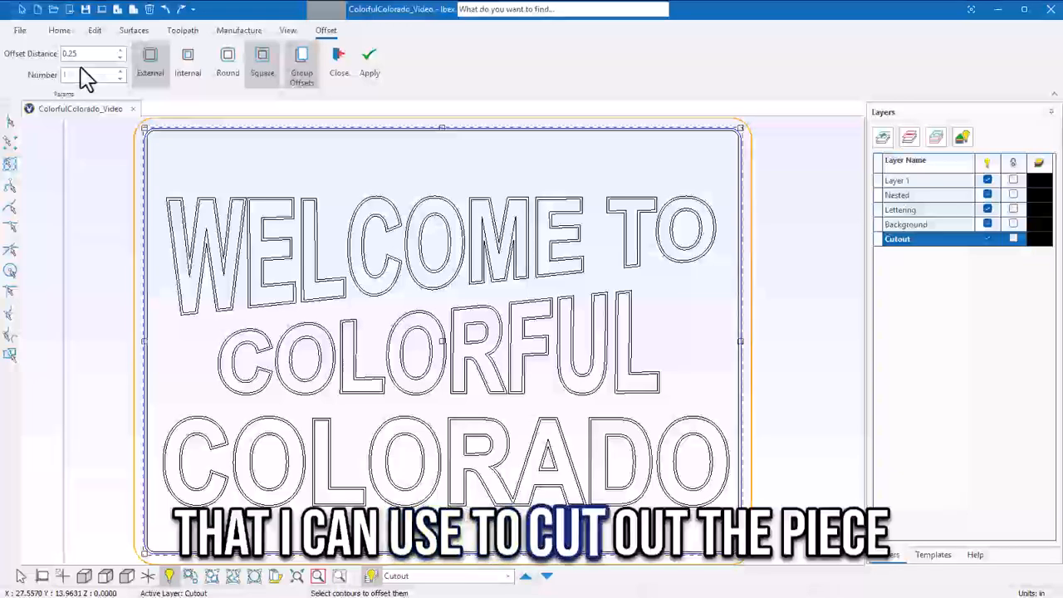
{"action": "left_click", "coordinate": [369, 73]}
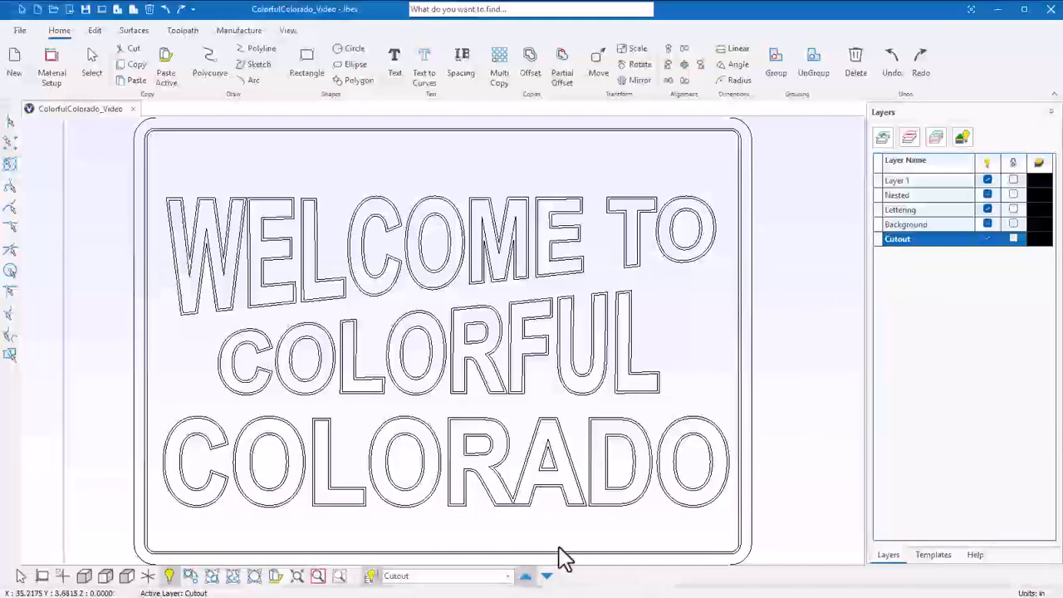
- Move the whole sign with its offsets onto the nested flower sheet, near the sheet's centre
{"action": "left_click", "coordinate": [318, 575]}
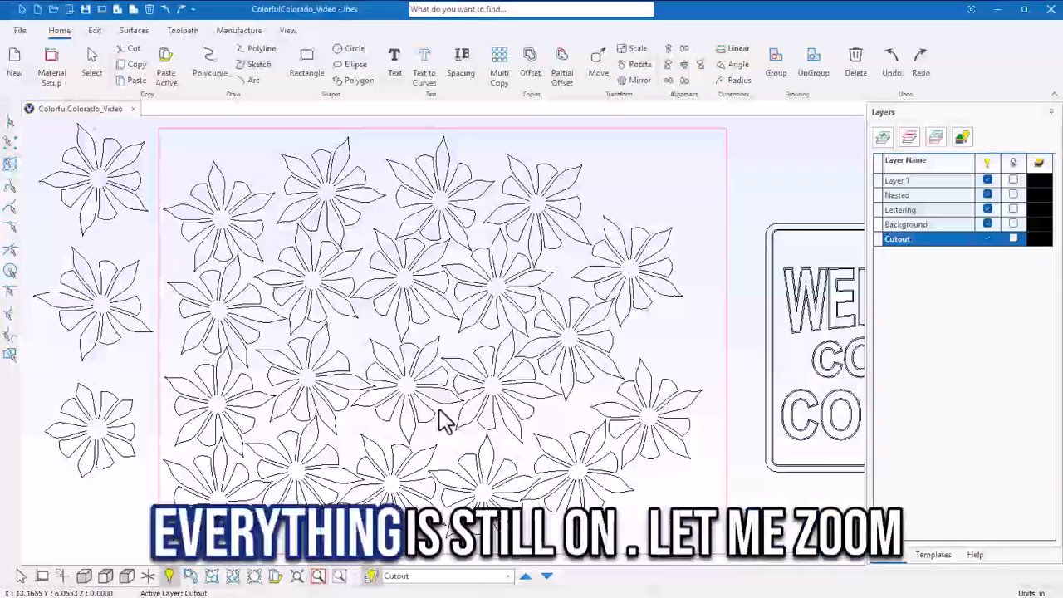
{"action": "scroll", "coordinate": [162, 402], "scroll_direction": "down", "scroll_amount": 3}
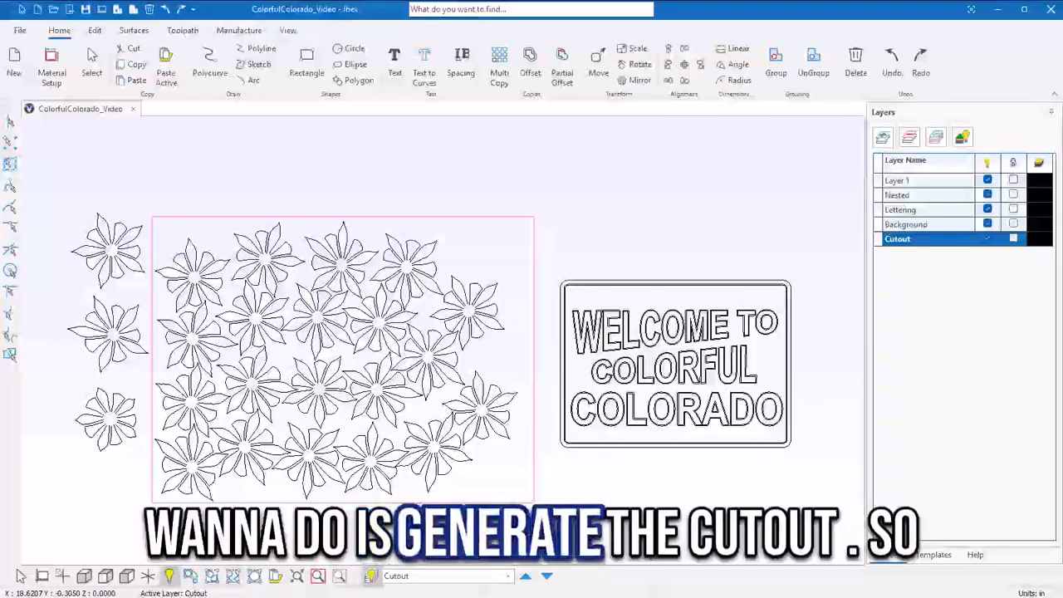
{"action": "left_click_drag", "start_coordinate": [834, 561], "coordinate": [558, 242]}
{"action": "left_click_drag", "start_coordinate": [681, 363], "coordinate": [316, 372]}
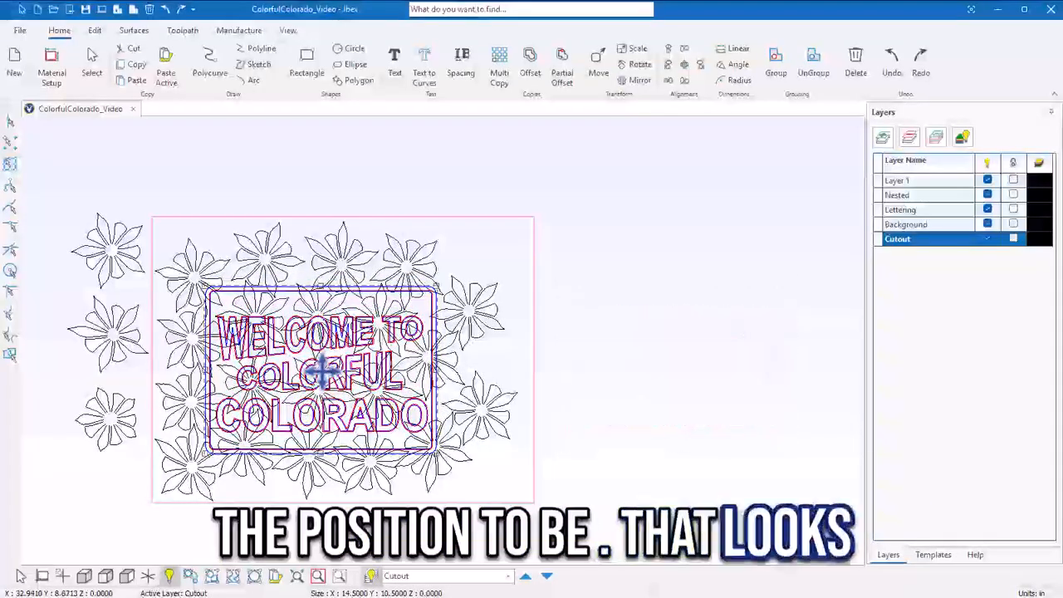
- Make Background the active layer and hide Layer 1, Lettering and Cutout, leaving the Nested flowers visible
{"action": "left_click", "coordinate": [317, 576]}
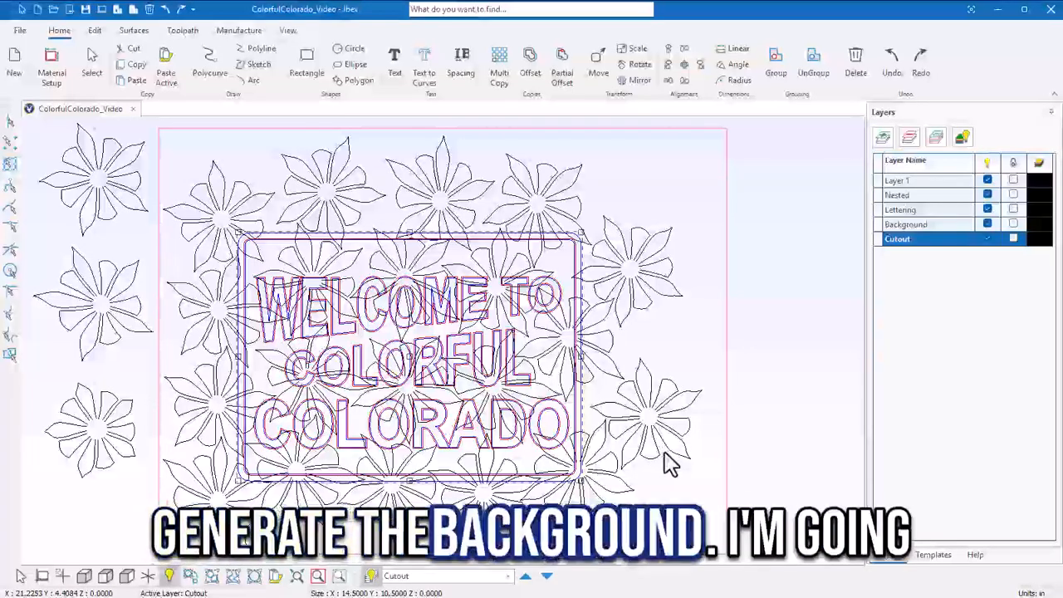
{"action": "left_click", "coordinate": [937, 225]}
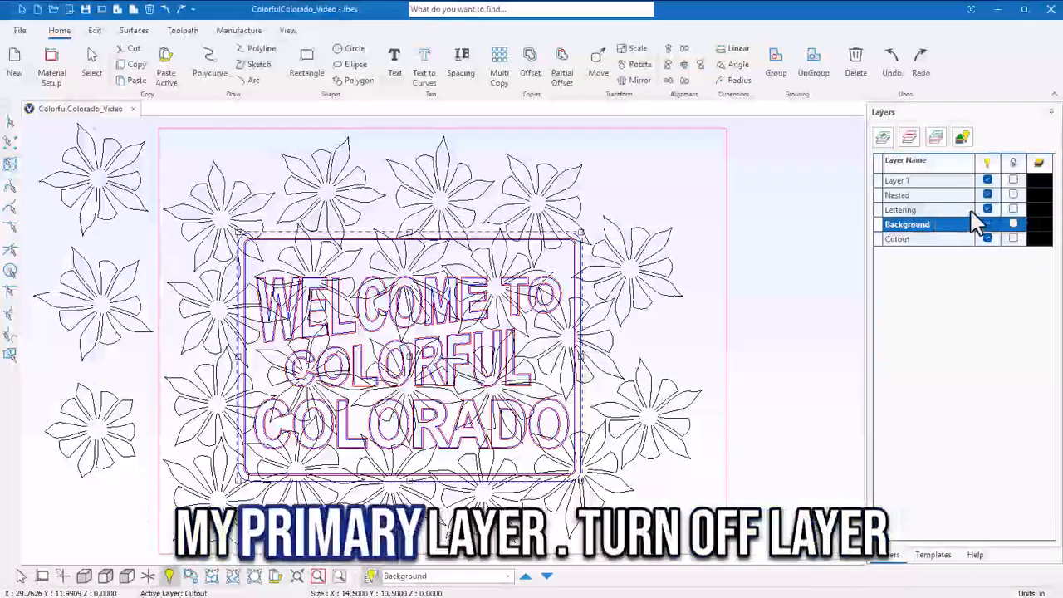
{"action": "left_click", "coordinate": [987, 180]}
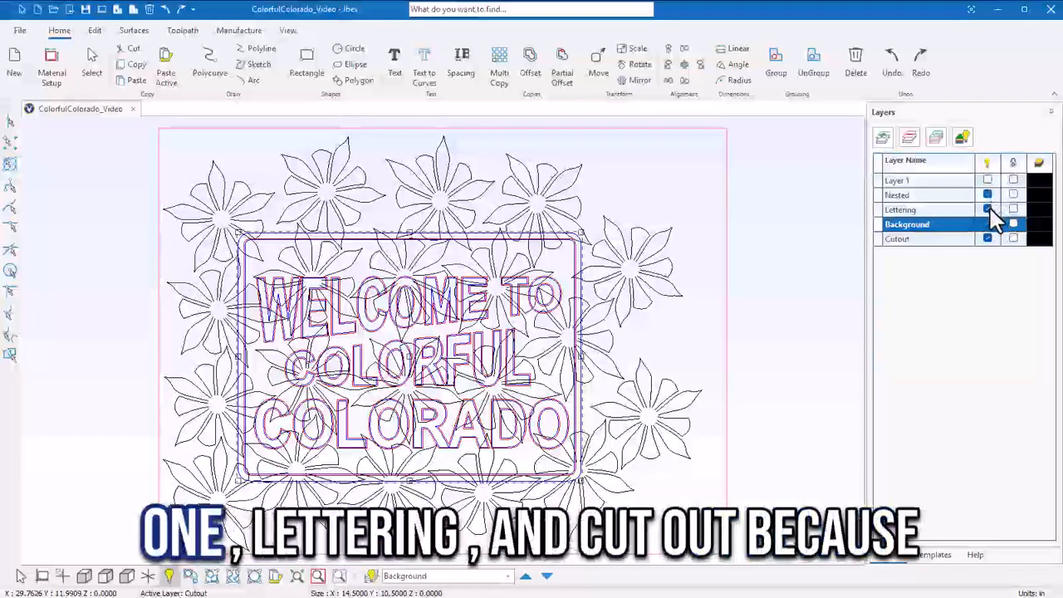
{"action": "left_click", "coordinate": [987, 239]}
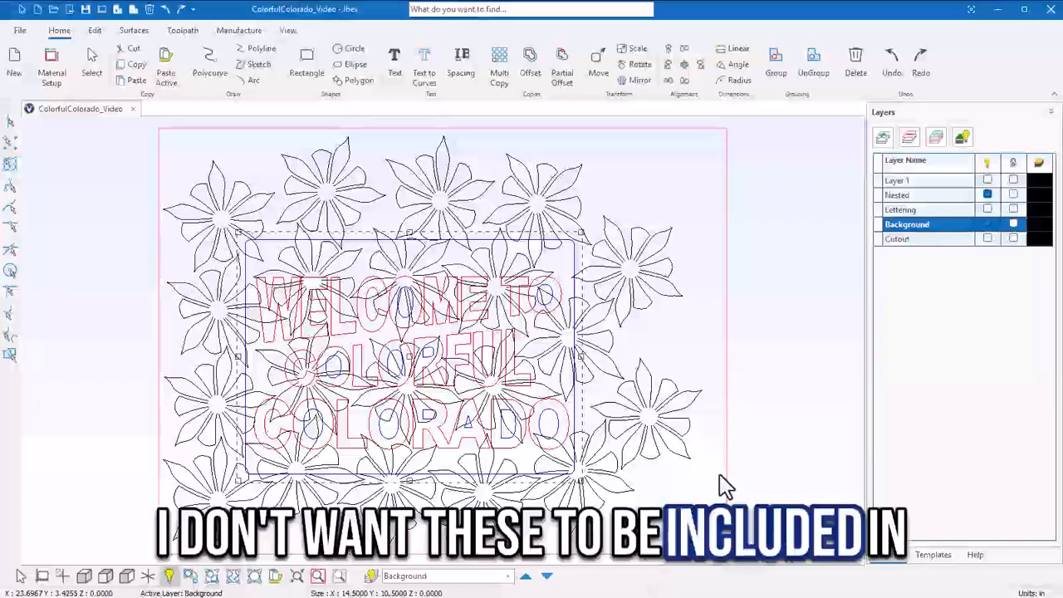
- Smart Split the nested flowers together with the background lettering and border contours, keeping the internal pieces
{"action": "left_click_drag", "start_coordinate": [728, 548], "coordinate": [154, 143]}
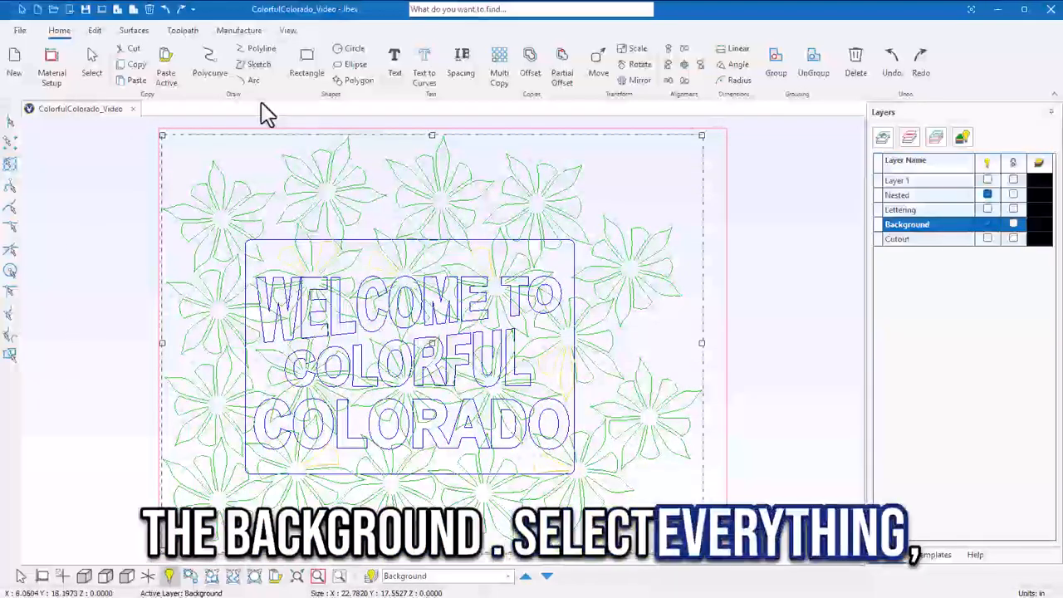
{"action": "left_click", "coordinate": [96, 33]}
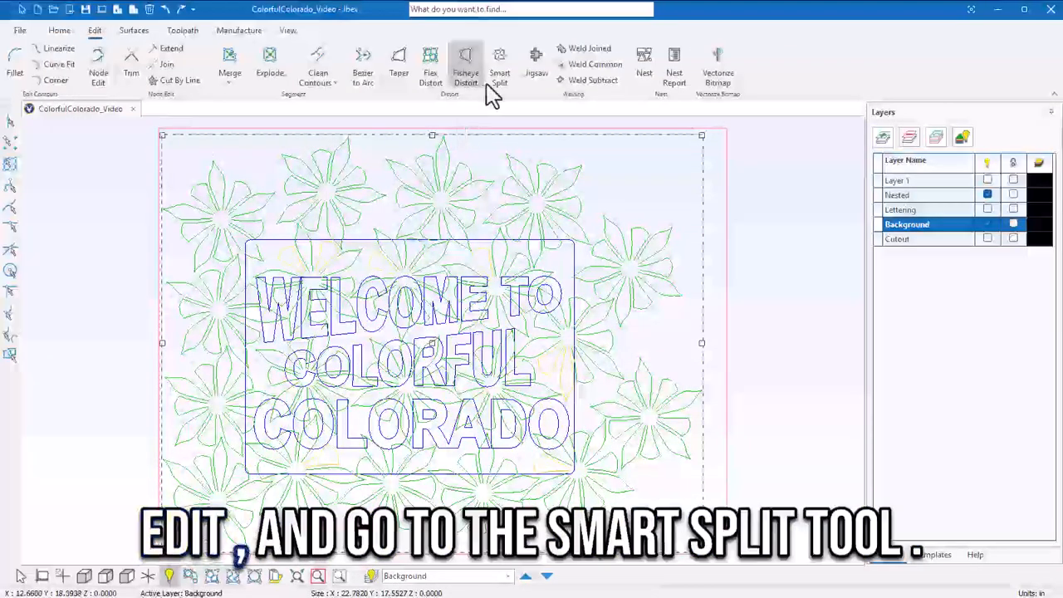
{"action": "left_click", "coordinate": [499, 75]}
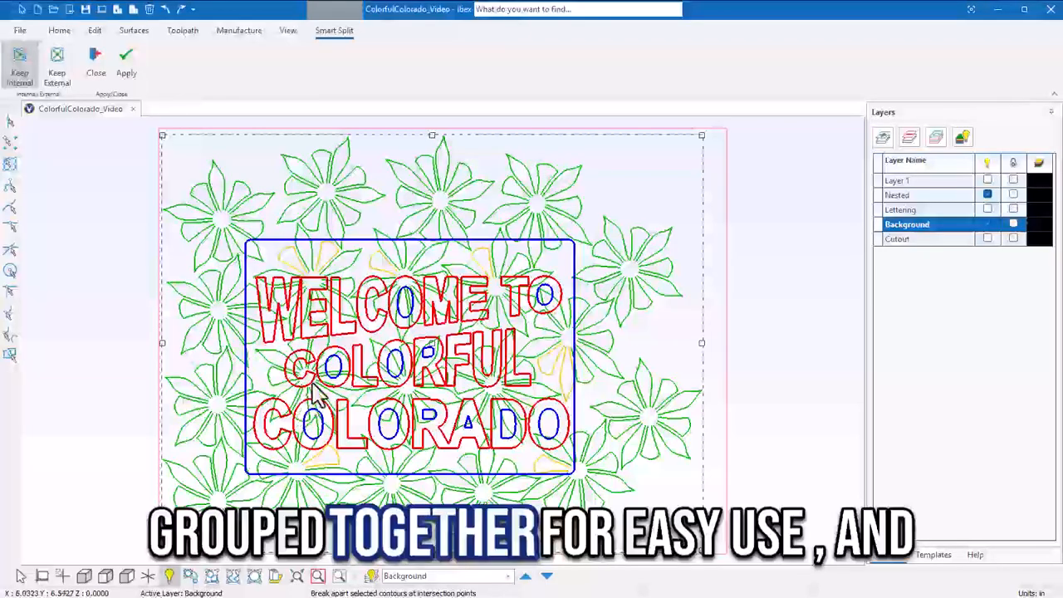
{"action": "left_click", "coordinate": [126, 75]}
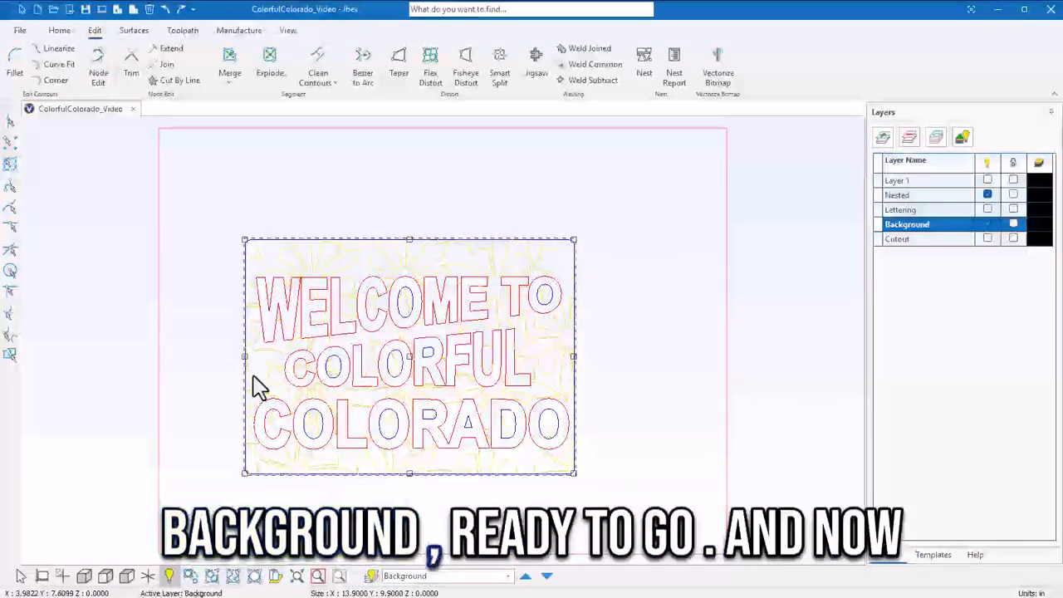
- Turn the Cutout, Lettering and Layer 1 layers back on around the split background
{"action": "left_click", "coordinate": [987, 238]}
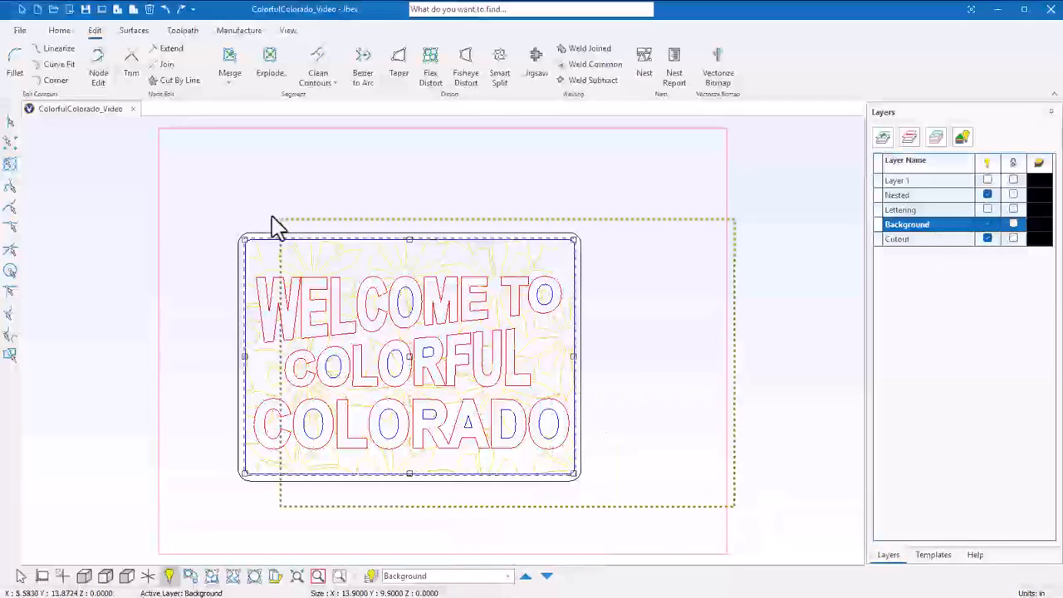
{"action": "left_click", "coordinate": [987, 209]}
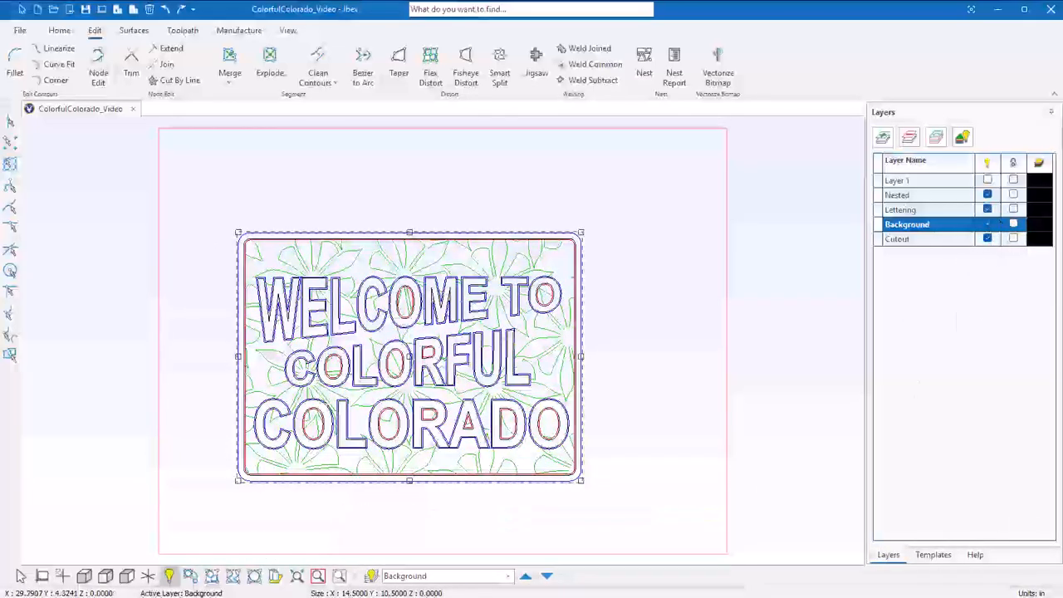
{"action": "left_click", "coordinate": [339, 576]}
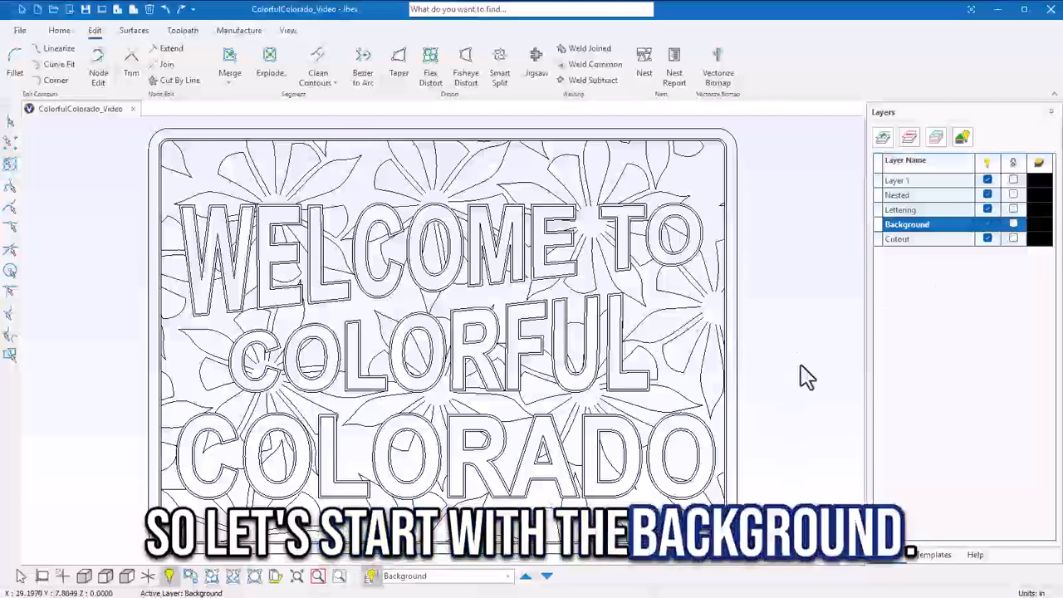
- Hide the Cutout and Lettering layers and apply the 90Deg 3D Engrave Demo toolpath template to all background contours
{"action": "left_click", "coordinate": [987, 239]}
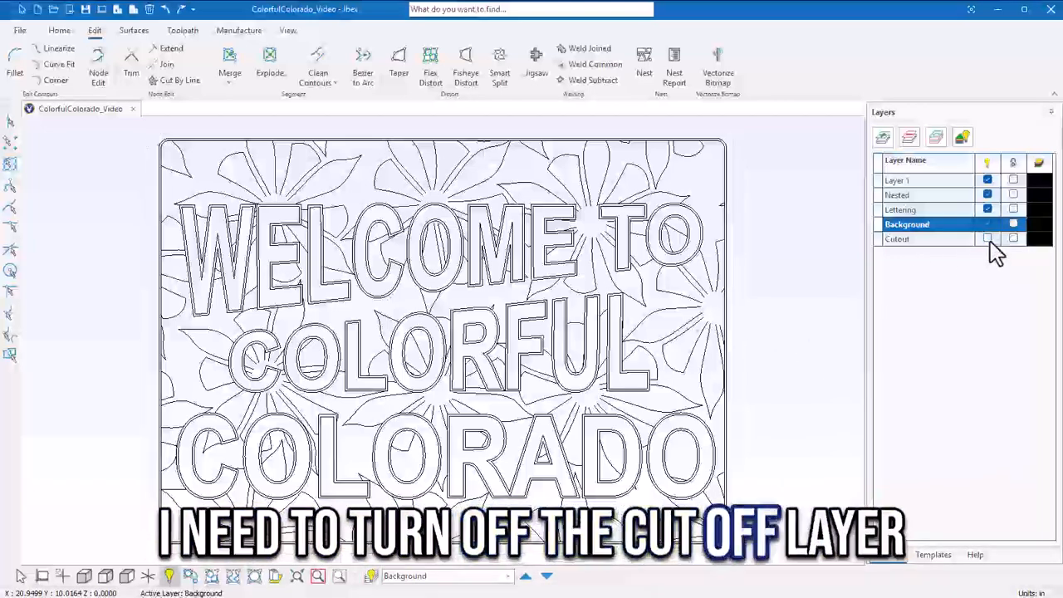
{"action": "left_click", "coordinate": [987, 209]}
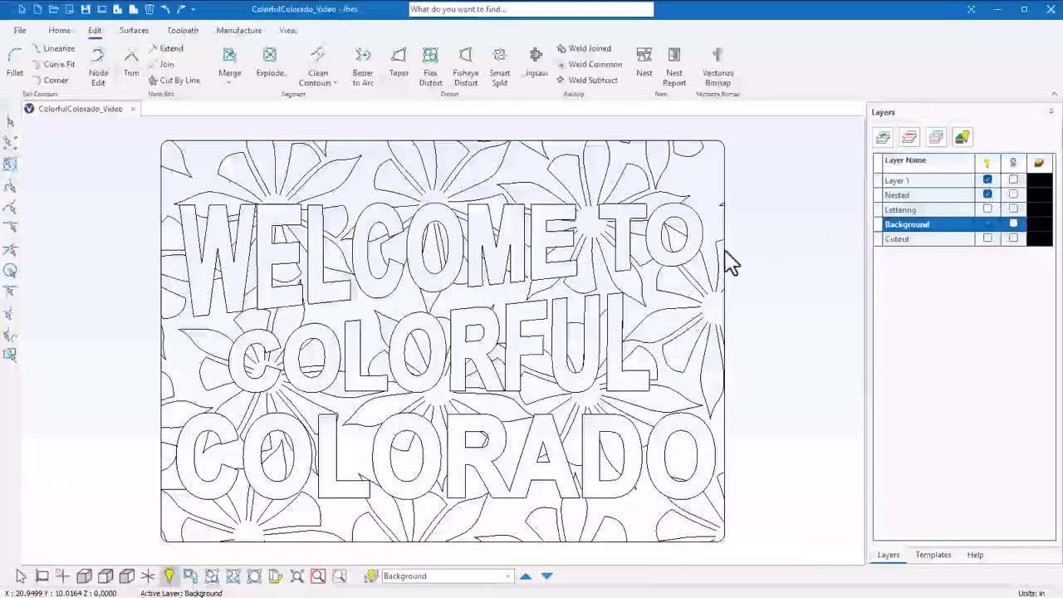
{"action": "left_click_drag", "start_coordinate": [762, 555], "coordinate": [41, 145]}
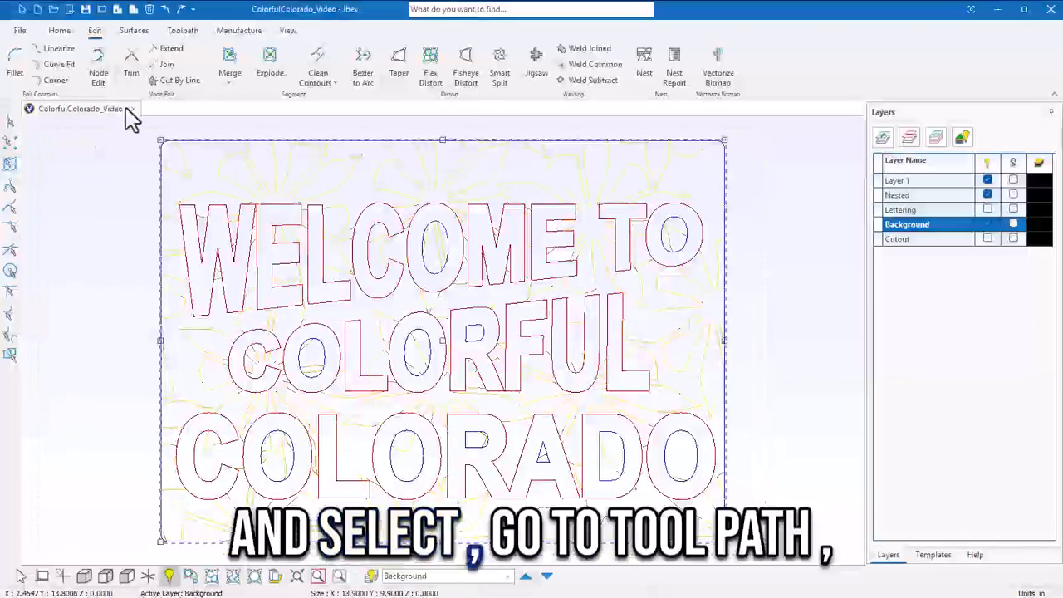
{"action": "left_click", "coordinate": [180, 30]}
{"action": "left_click", "coordinate": [66, 79]}
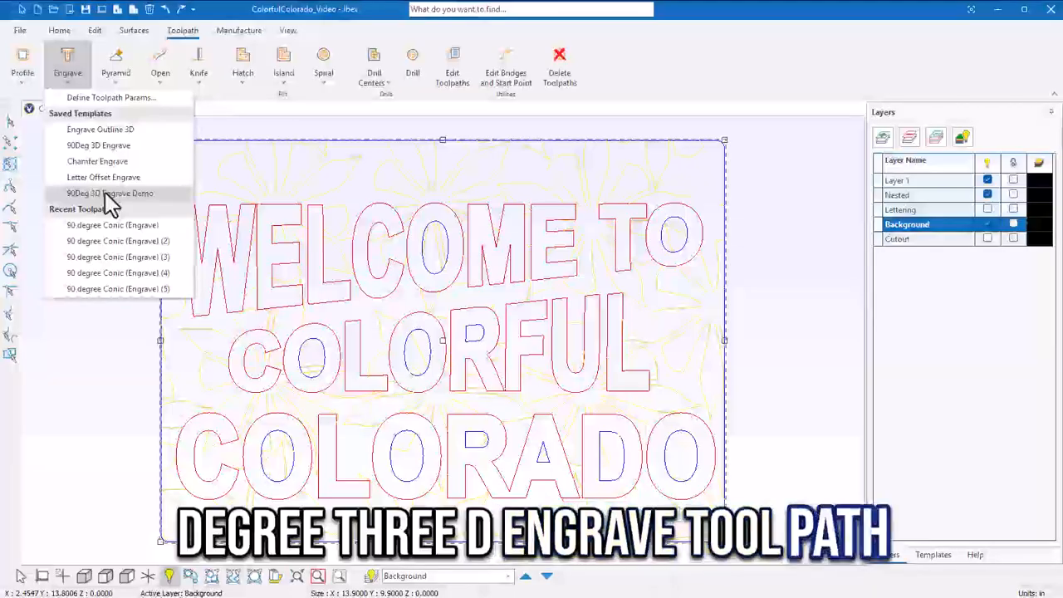
{"action": "left_click", "coordinate": [105, 195]}
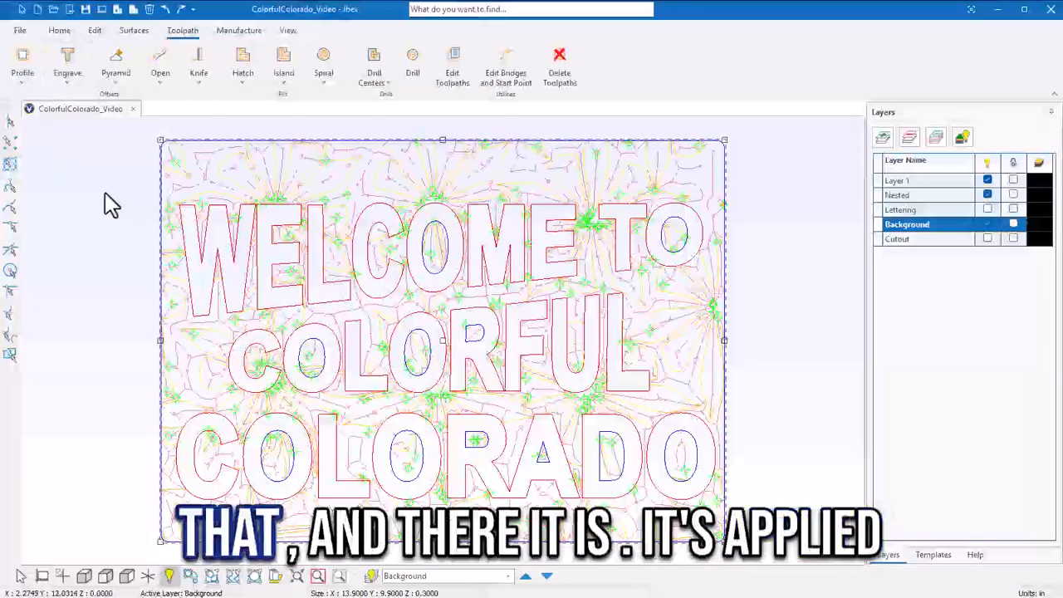
{"action": "left_click_drag", "start_coordinate": [118, 247], "coordinate": [357, 106]}
{"action": "right_click_drag", "start_coordinate": [353, 97], "coordinate": [352, 95]}
{"action": "right_click_drag", "start_coordinate": [401, 335], "coordinate": [171, 327]}
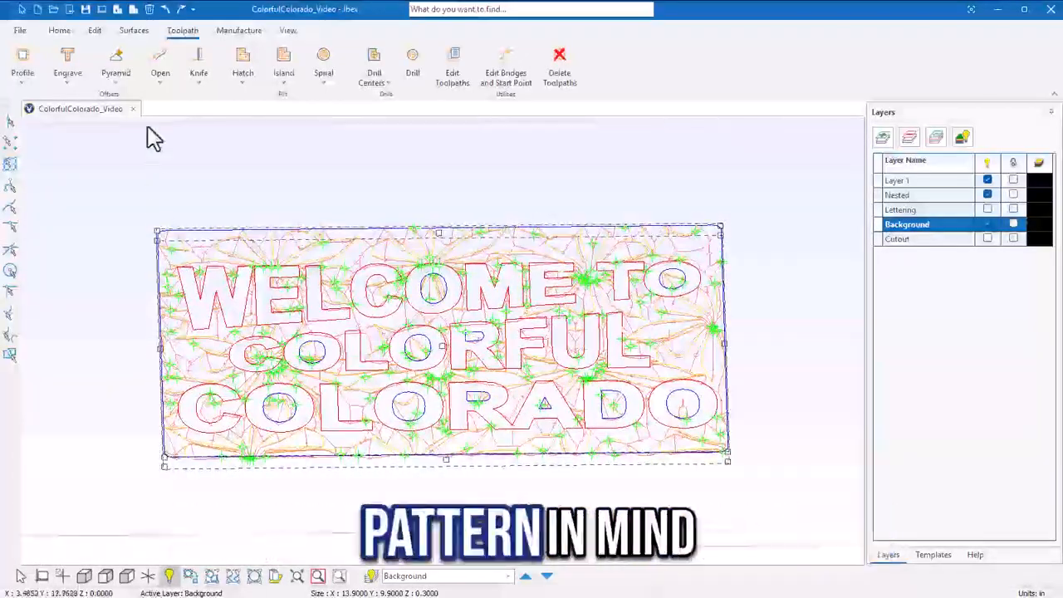
{"action": "left_click", "coordinate": [100, 10]}
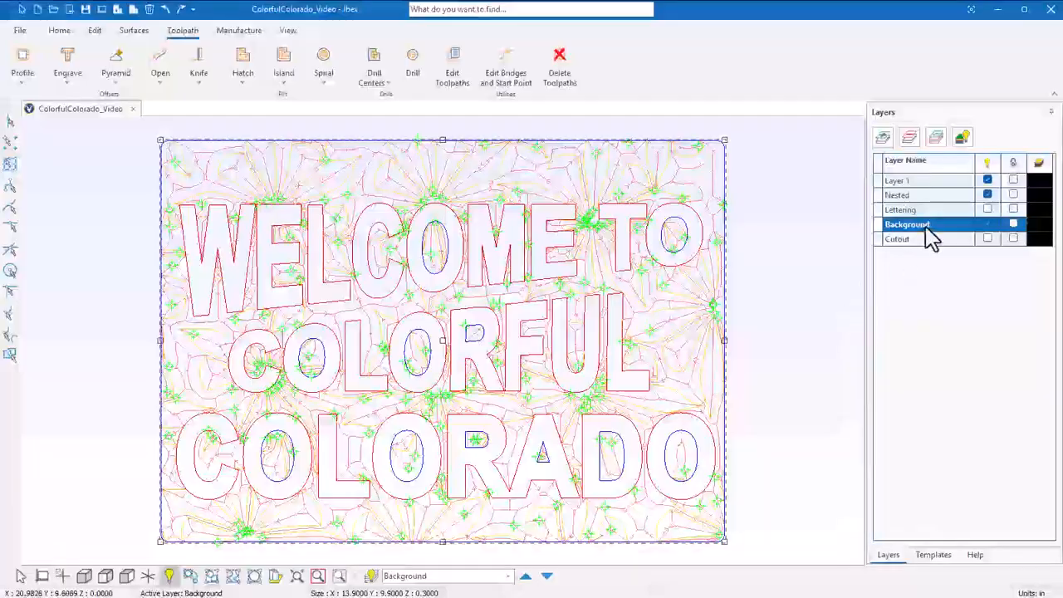
- Hide the Background layer, activate Lettering, and apply the 90Deg 3D Engrave Demo template to the lettering and border
{"action": "left_click", "coordinate": [987, 224]}
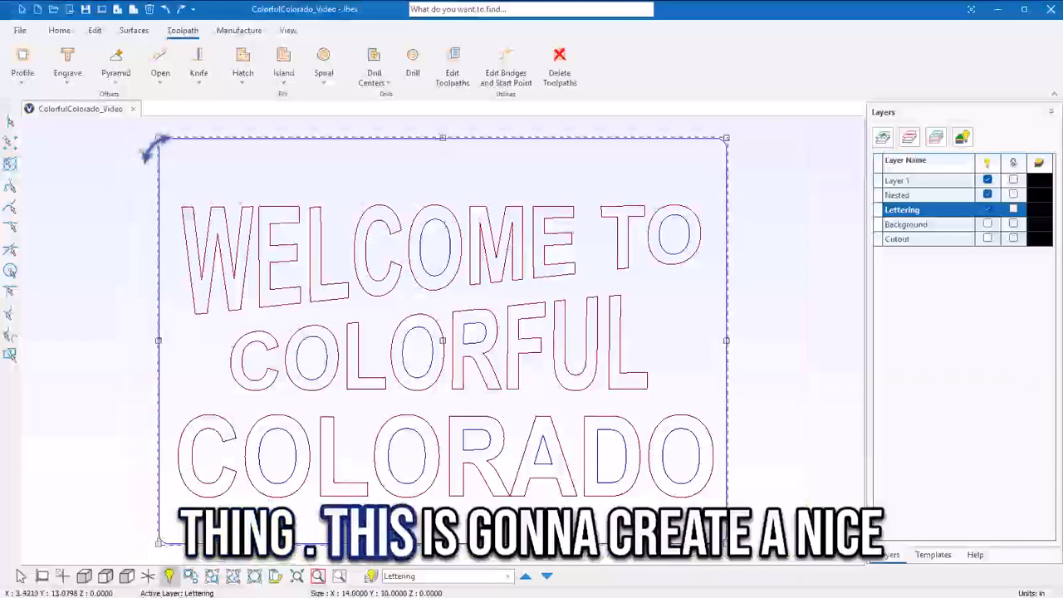
{"action": "left_click", "coordinate": [67, 79]}
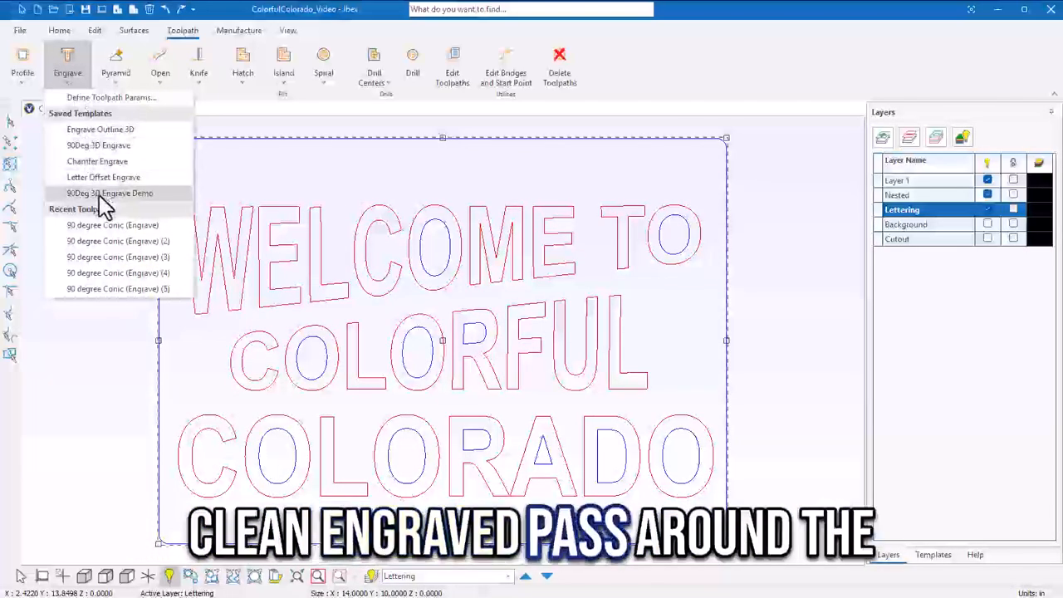
{"action": "left_click", "coordinate": [102, 196]}
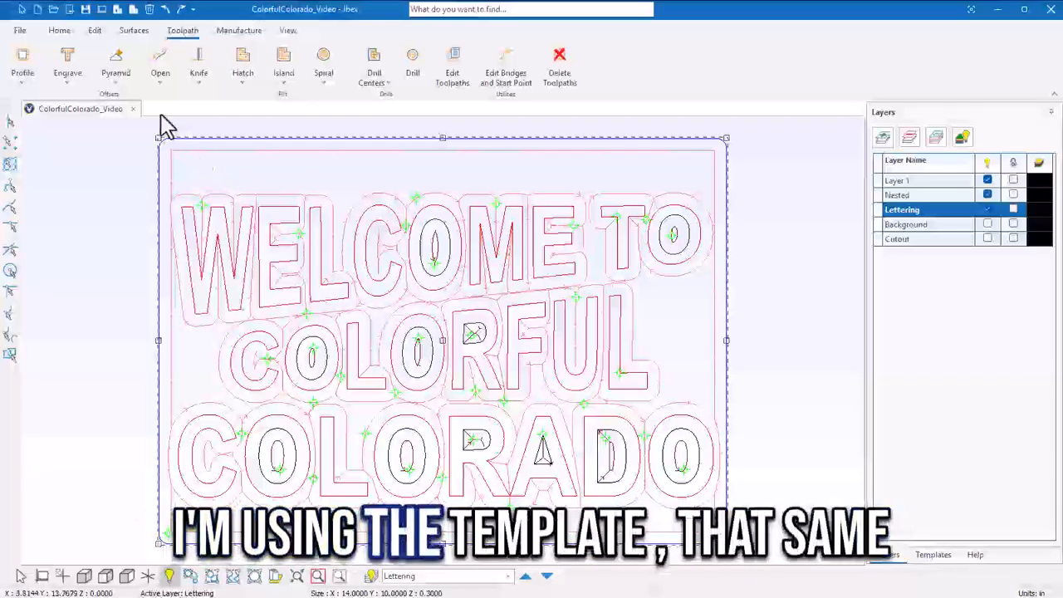
- Set the lettering engrave toolpath's depth to 0.15 in, without updating other objects that share the same toolpath
{"action": "left_click", "coordinate": [69, 83]}
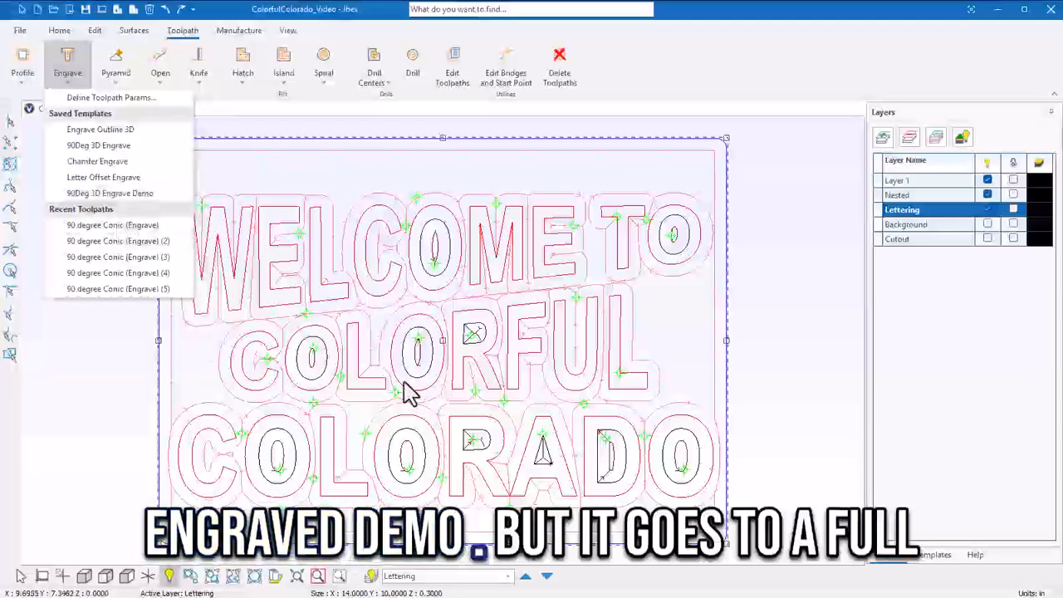
{"action": "left_click_drag", "start_coordinate": [802, 552], "coordinate": [135, 148]}
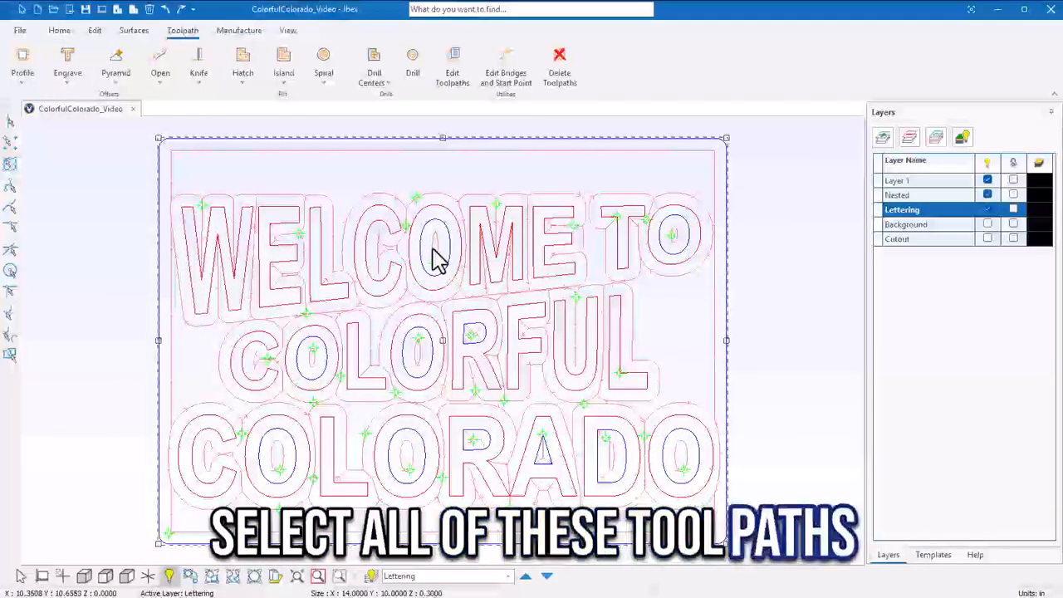
{"action": "double_click", "coordinate": [450, 272]}
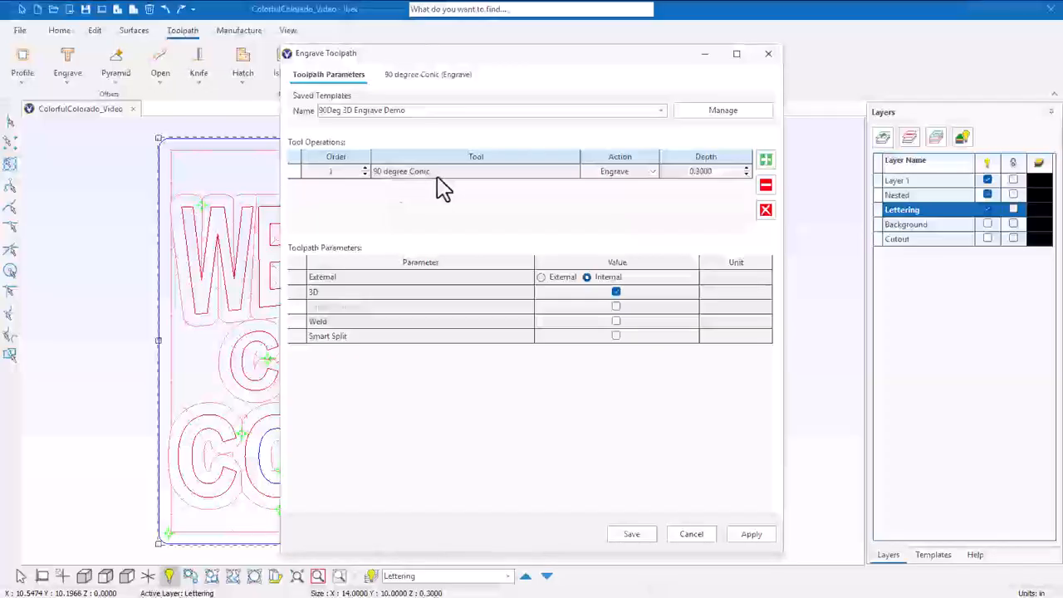
{"action": "left_click", "coordinate": [704, 171]}
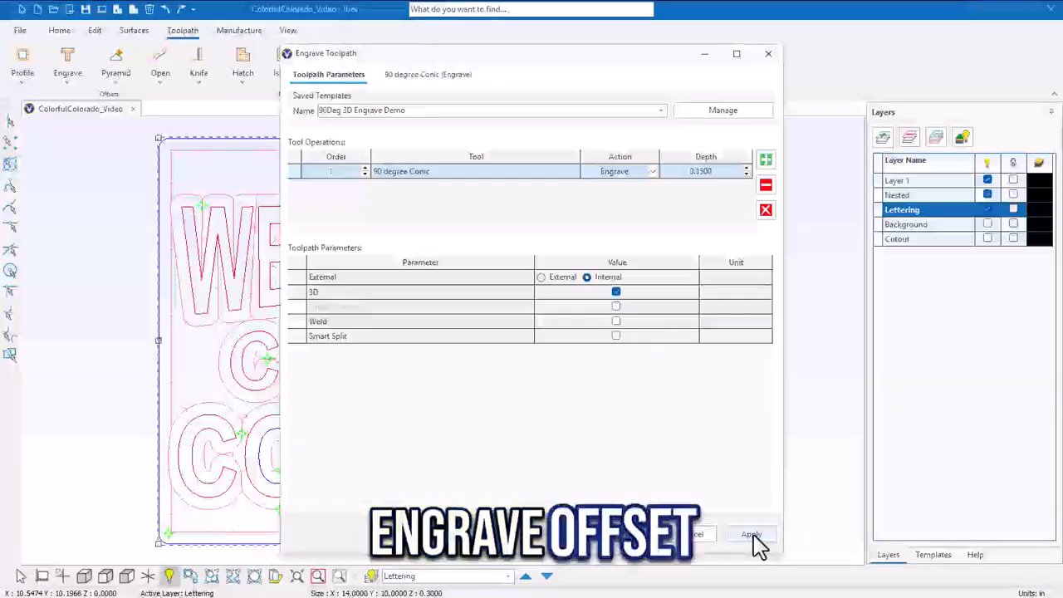
{"action": "left_click", "coordinate": [751, 535]}
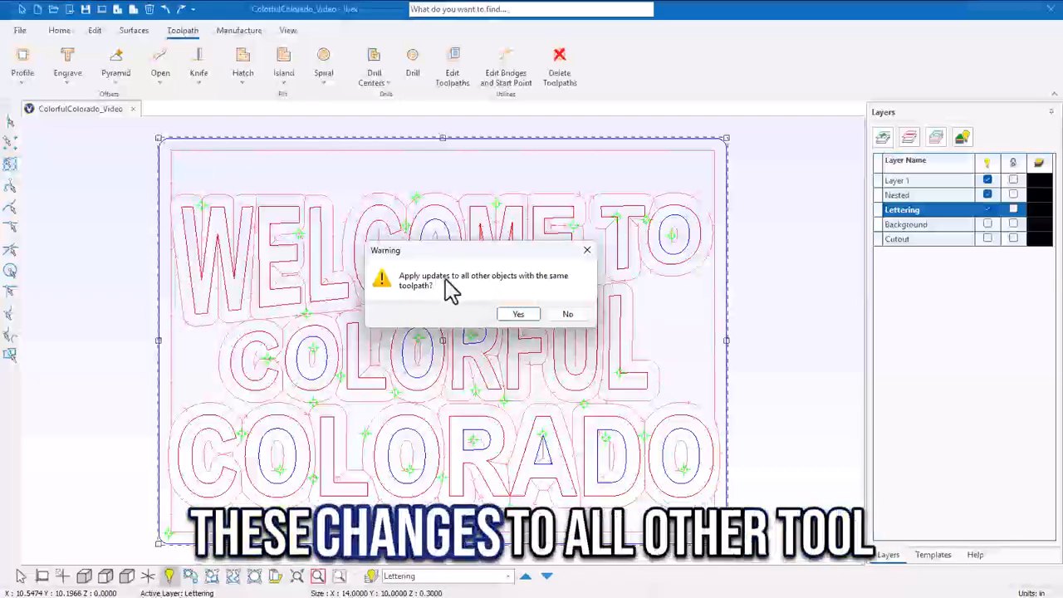
{"action": "left_click", "coordinate": [568, 315]}
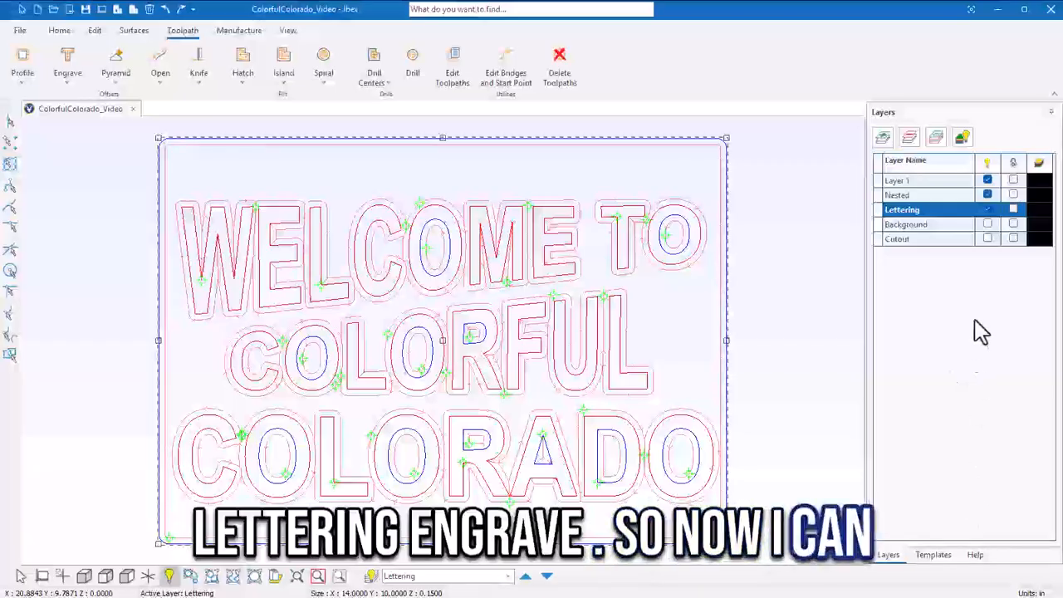
- Turn the Background layer back on and examine the engrave passes around the lettering and border
{"action": "left_click", "coordinate": [987, 224]}
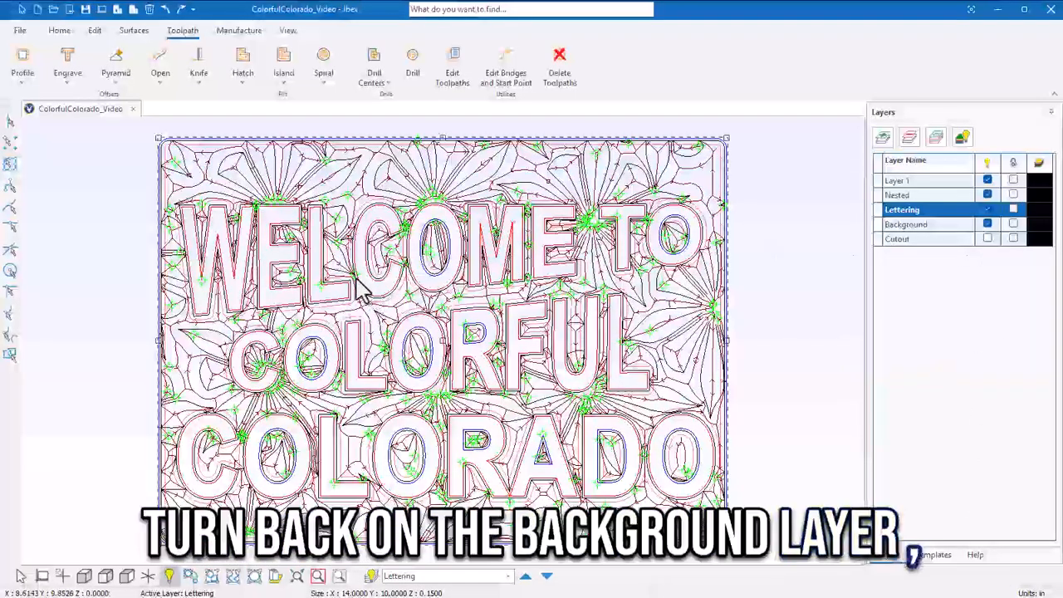
{"action": "scroll", "coordinate": [361, 224], "scroll_direction": "up", "scroll_amount": 3}
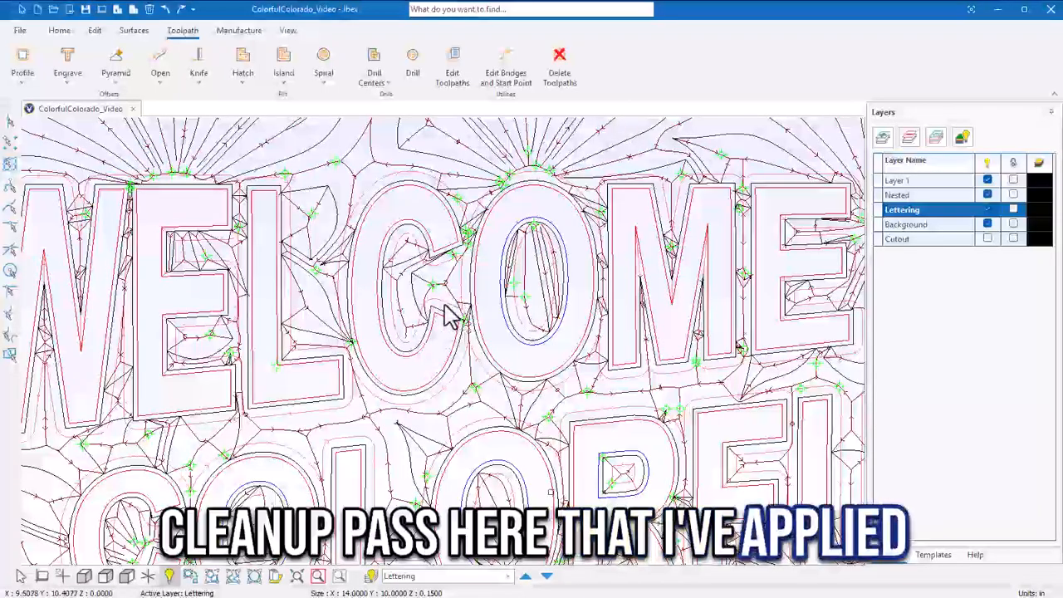
{"action": "scroll", "coordinate": [429, 315], "scroll_direction": "down", "scroll_amount": 3}
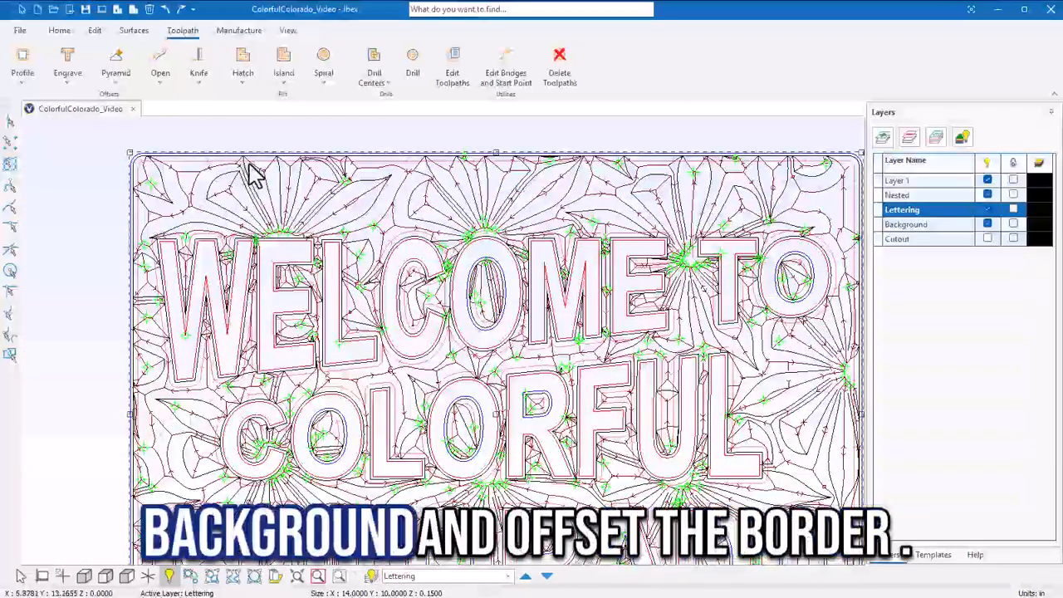
{"action": "scroll", "coordinate": [106, 221], "scroll_direction": "down", "scroll_amount": 2}
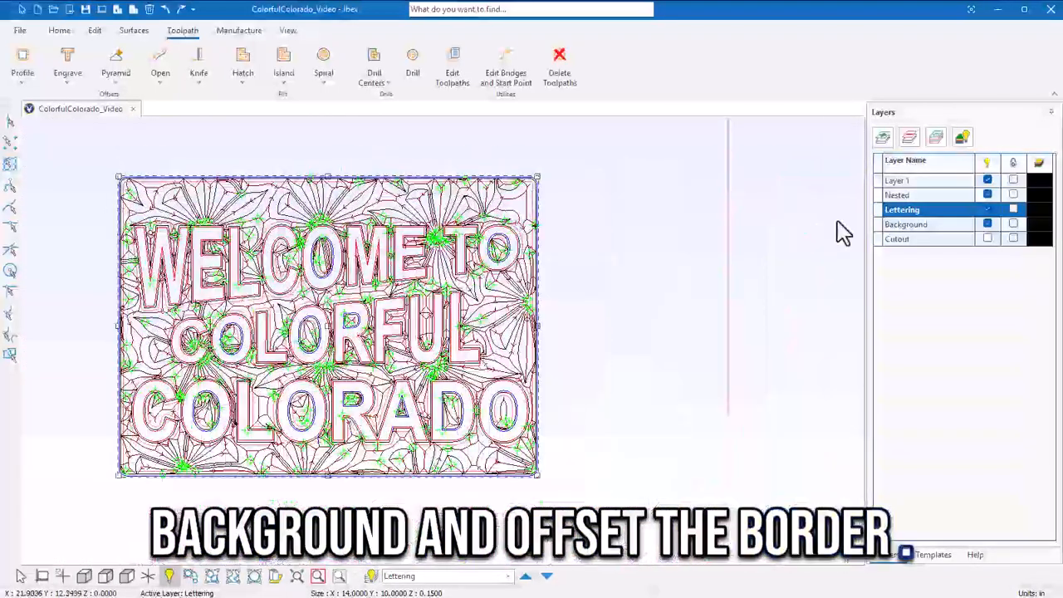
- Turn on the Cutout layer, apply a saved Profile toolpath template to the outer cutout border, and inspect its passes in 3D
{"action": "left_click", "coordinate": [987, 239]}
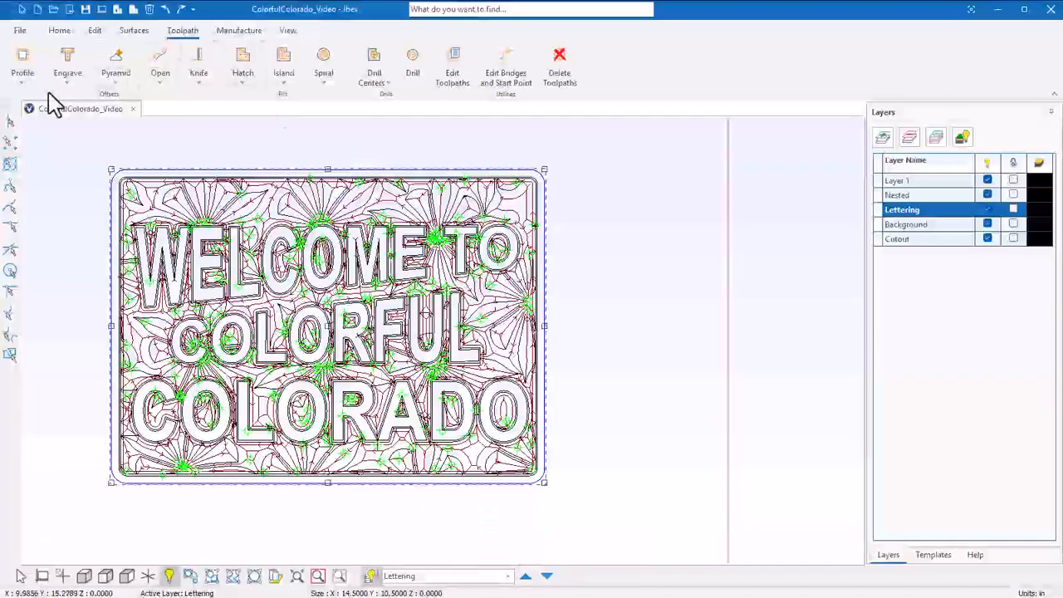
{"action": "left_click", "coordinate": [45, 144]}
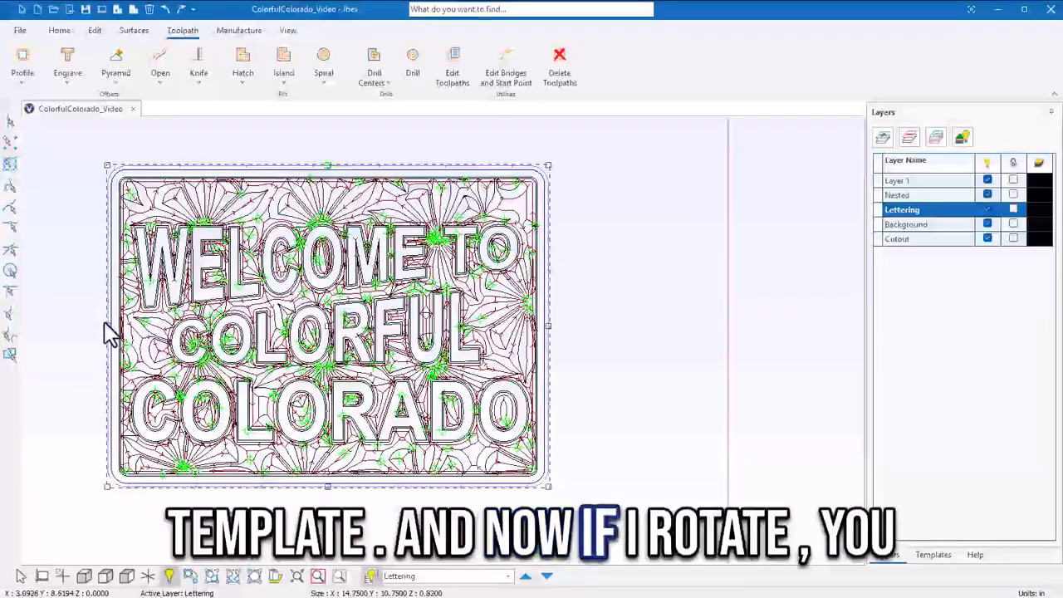
{"action": "mouse_move", "coordinate": [108, 332]}
{"action": "middle_mouse_down"}
{"action": "mouse_move", "coordinate": [266, 230]}
{"action": "mouse_move", "coordinate": [412, 384]}
{"action": "mouse_move", "coordinate": [290, 398]}
{"action": "mouse_move", "coordinate": [224, 384]}
{"action": "middle_mouse_up"}
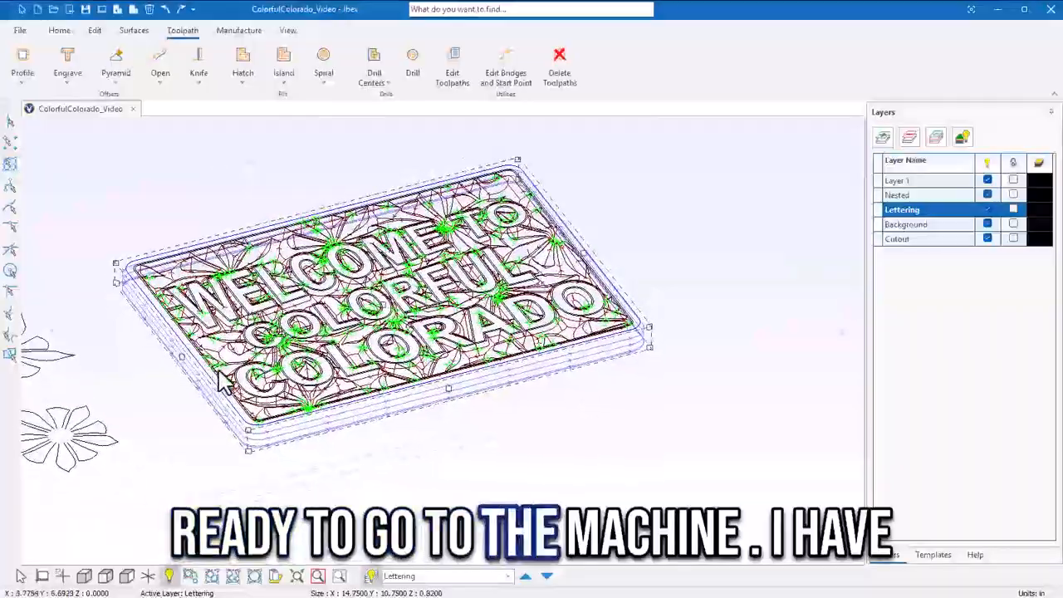
{"action": "scroll", "coordinate": [442, 393], "scroll_direction": "up", "scroll_amount": 5}
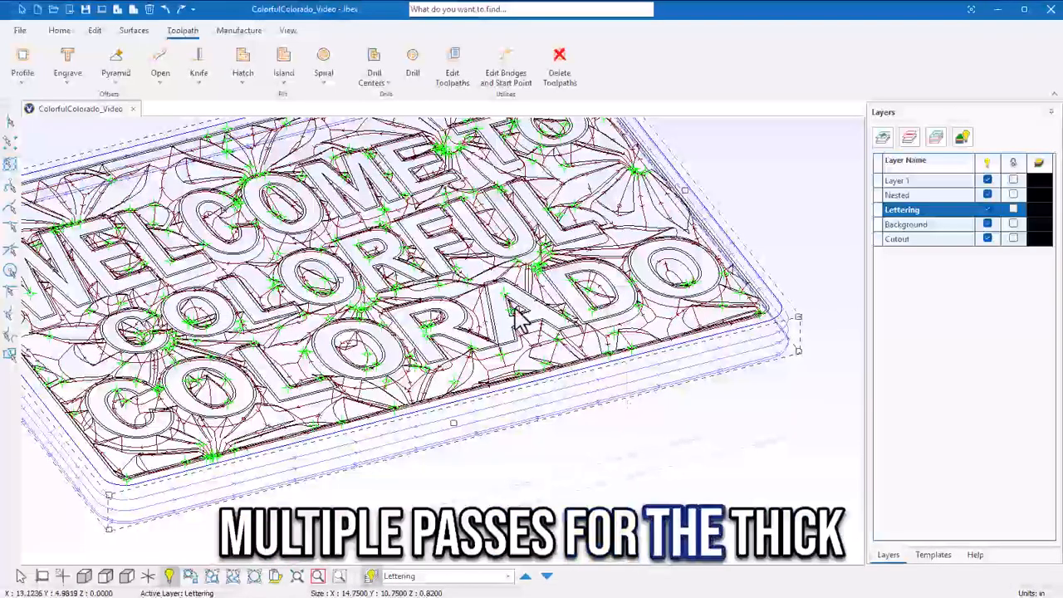
- Simulate the visible toolpaths in 3D, examine the carved lettering, flowers and cutout from several angles, and close the simulation
{"action": "scroll", "coordinate": [565, 417], "scroll_direction": "down", "scroll_amount": 2}
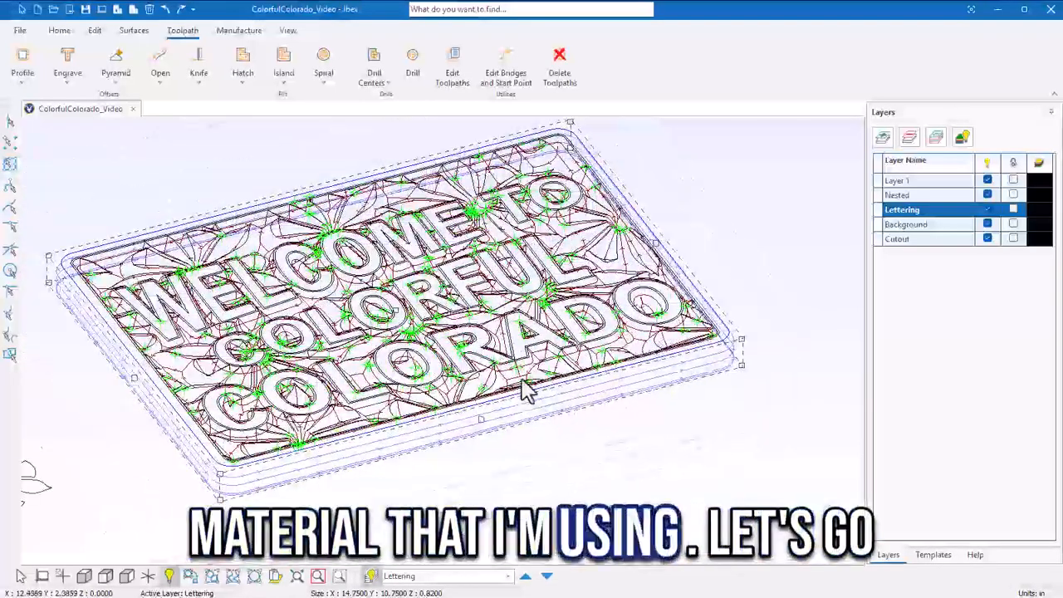
{"action": "left_click", "coordinate": [99, 10]}
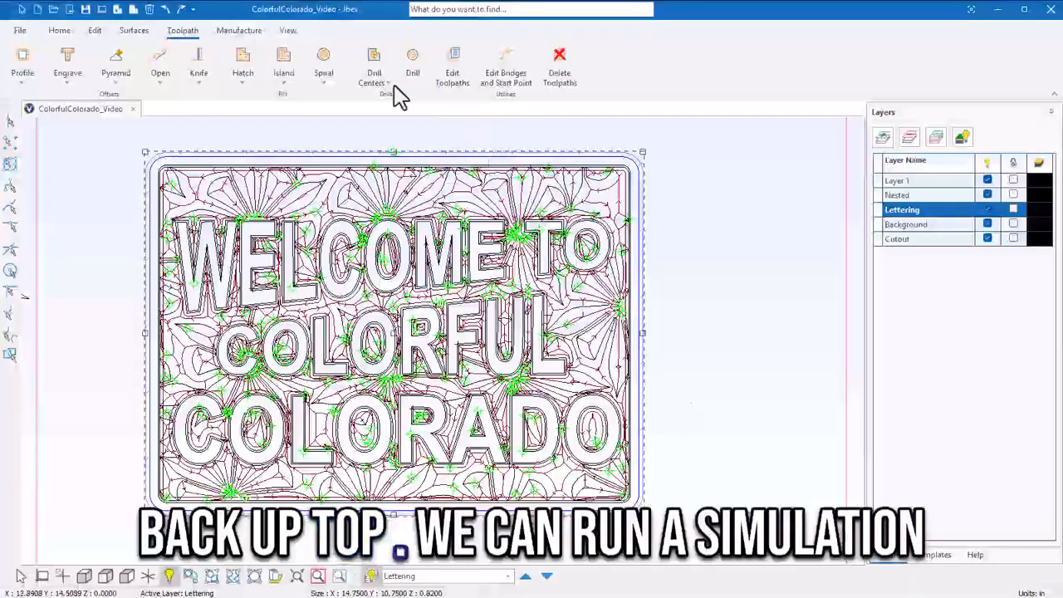
{"action": "left_click", "coordinate": [239, 30]}
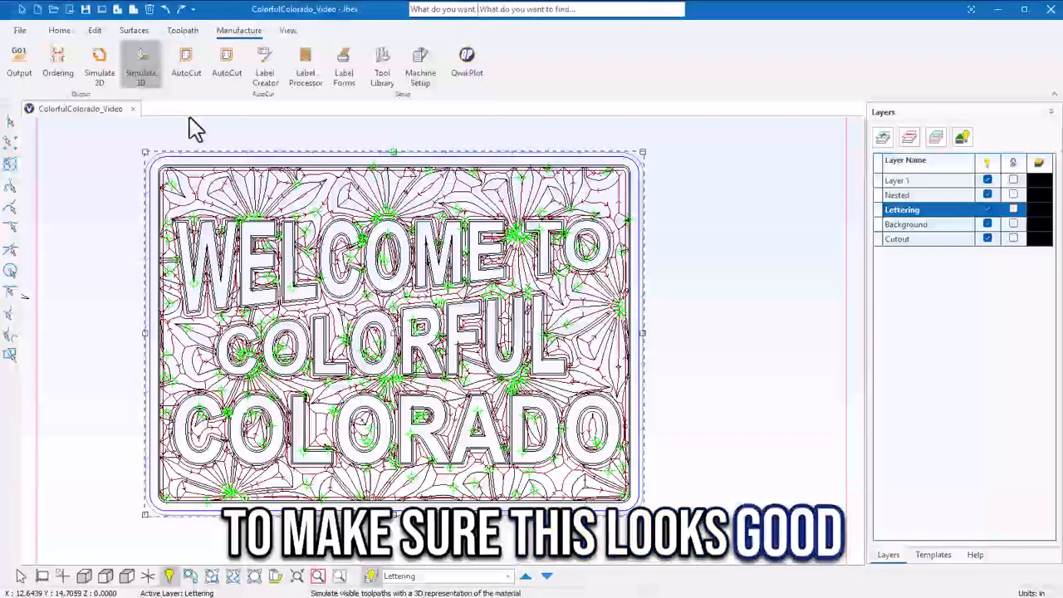
{"action": "left_click", "coordinate": [137, 58]}
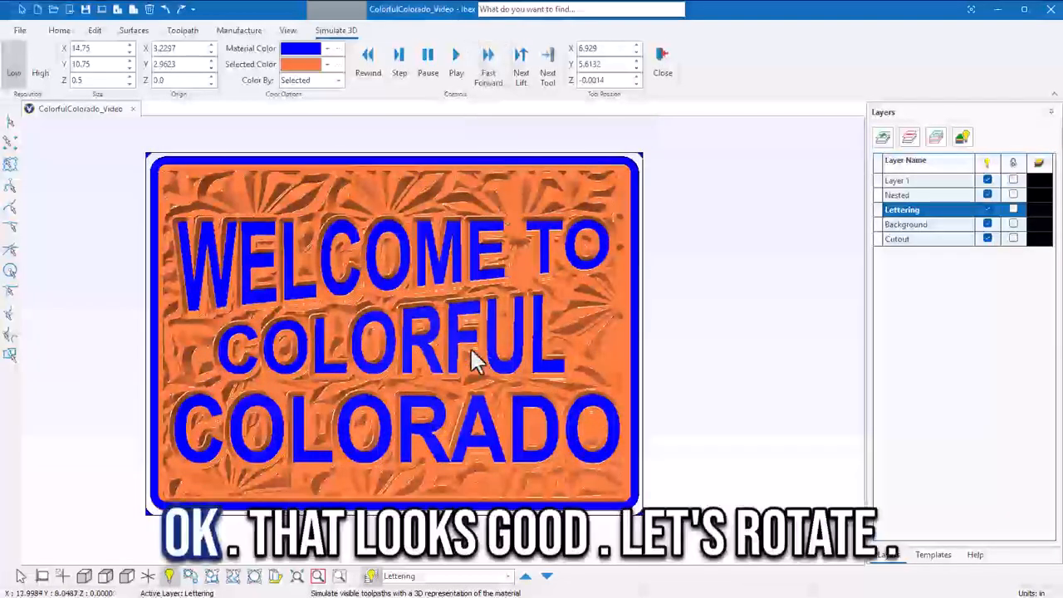
{"action": "left_click_drag", "start_coordinate": [455, 370], "coordinate": [266, 370]}
{"action": "scroll", "coordinate": [365, 428], "scroll_direction": "up", "scroll_amount": 3}
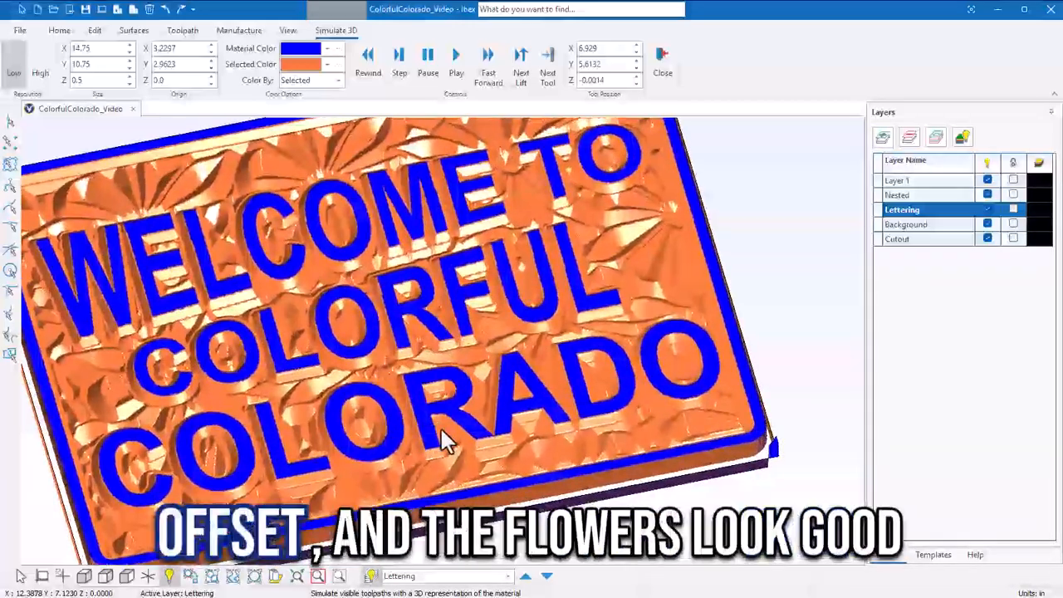
{"action": "left_click_drag", "start_coordinate": [441, 429], "coordinate": [674, 390]}
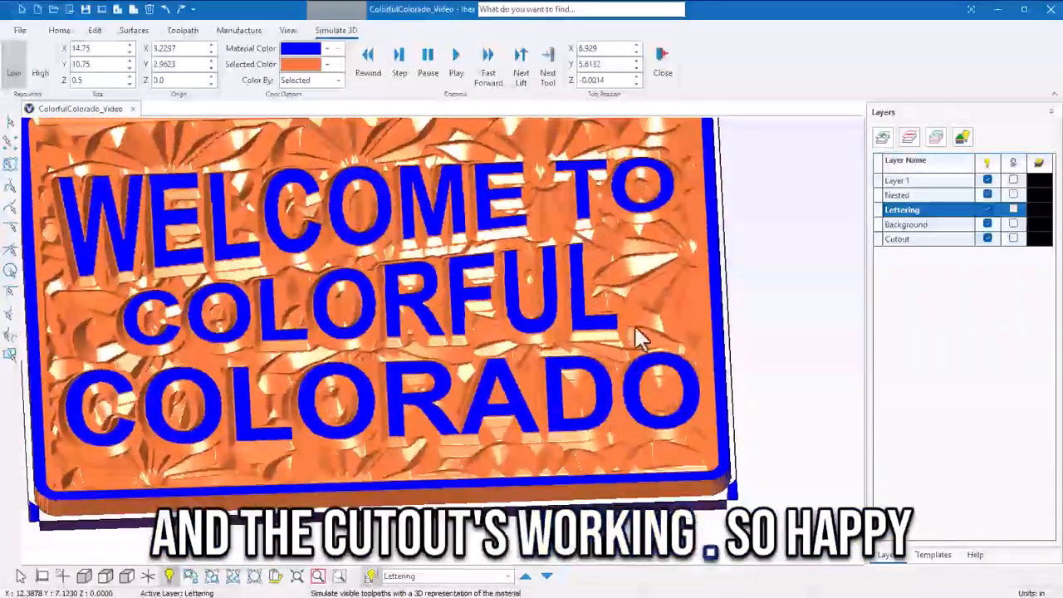
{"action": "left_click", "coordinate": [664, 69]}
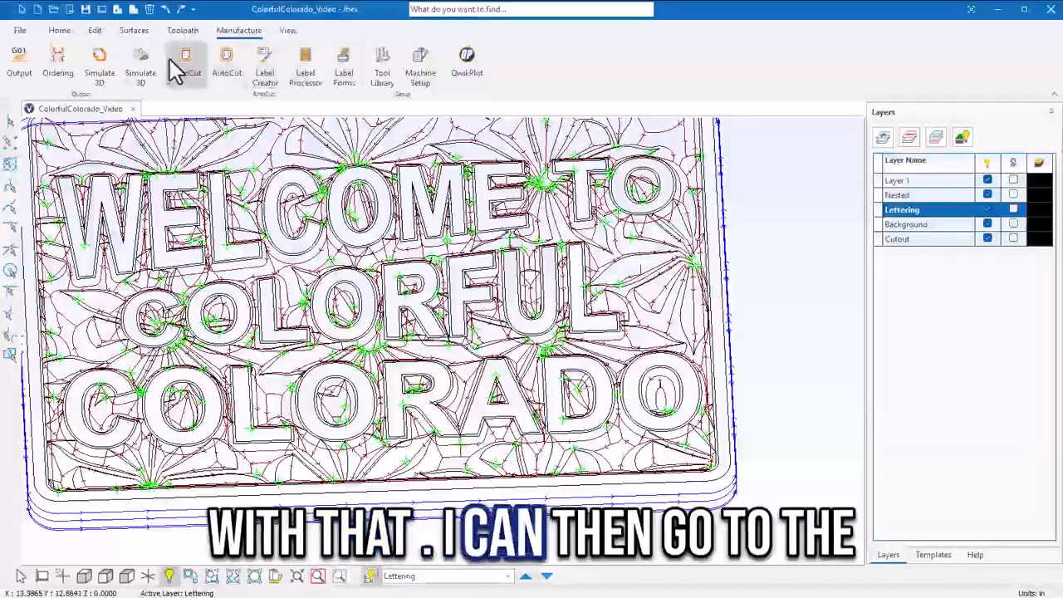
- Check the tool order in the toolpath ordering options, keeping the 90 degree Conic before the 1/4" End Mill, and apply the ordering
{"action": "left_click", "coordinate": [59, 65]}
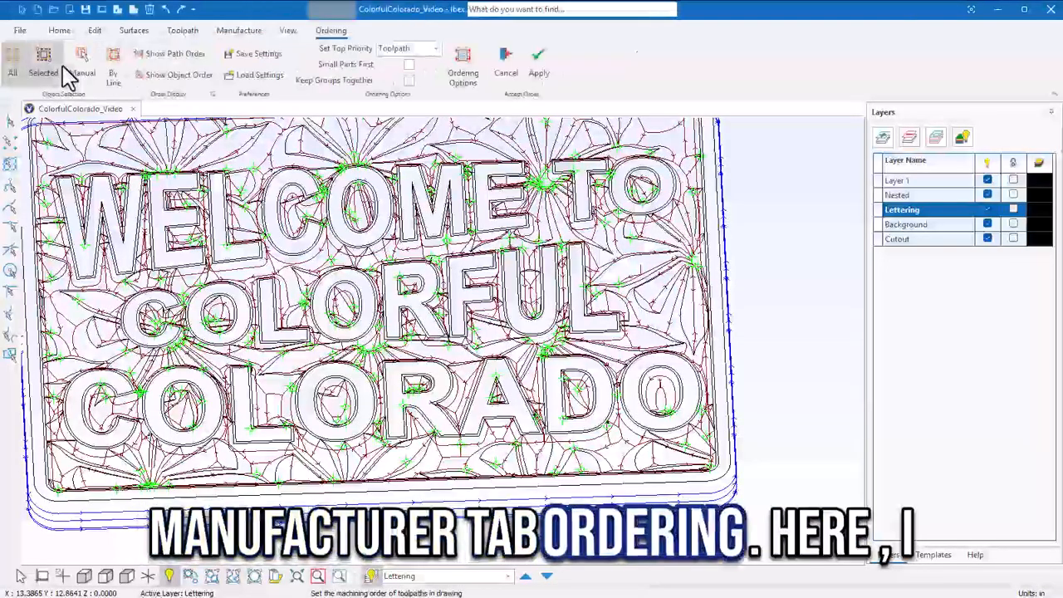
{"action": "left_click", "coordinate": [473, 77]}
{"action": "left_click", "coordinate": [196, 99]}
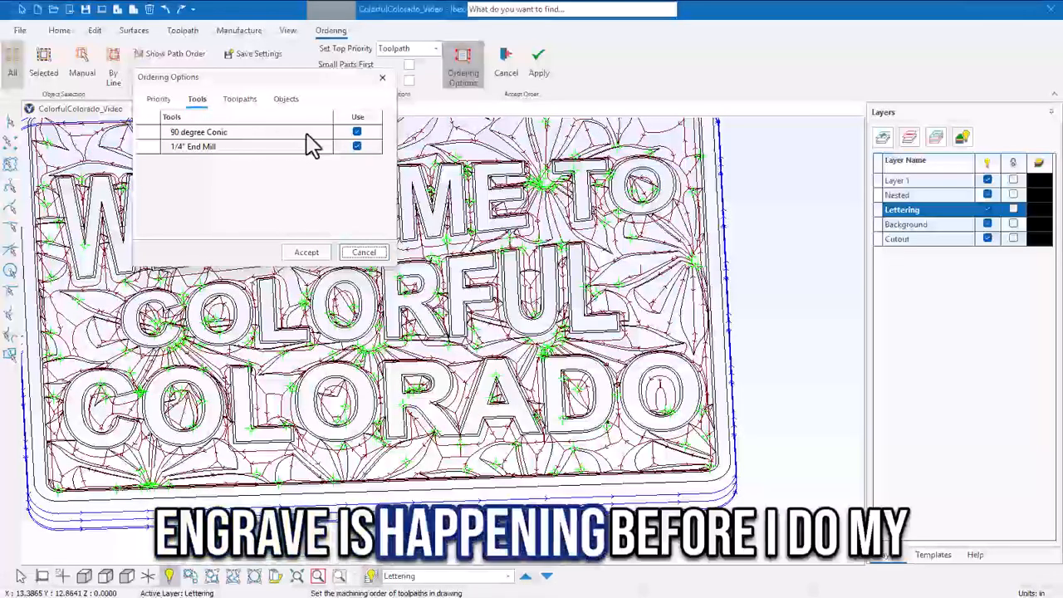
{"action": "left_click", "coordinate": [307, 252]}
{"action": "left_click", "coordinate": [539, 66]}
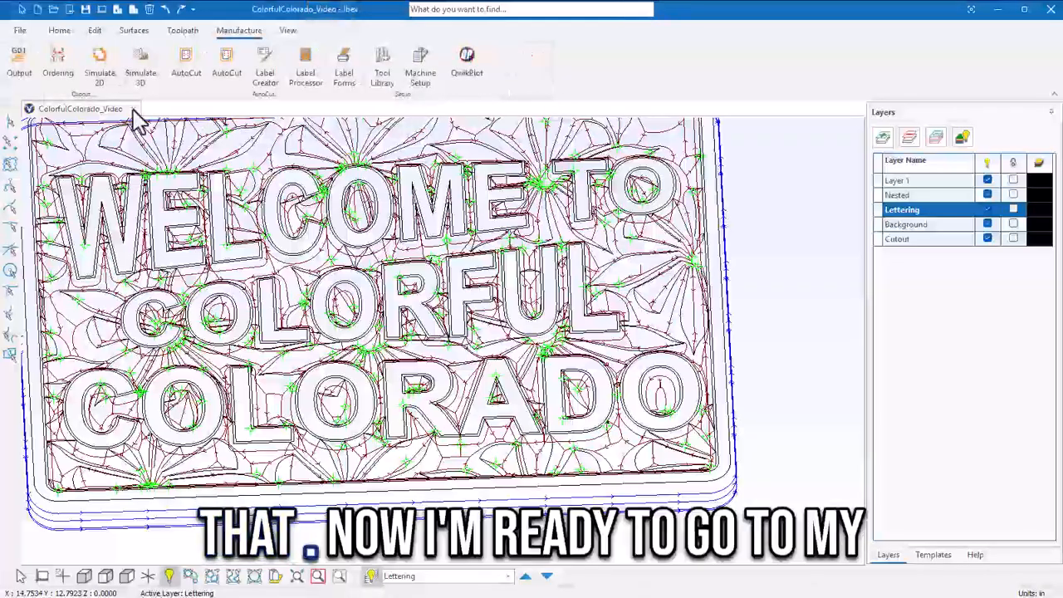
- Open the machine code output settings for the sign's visible toolpaths
{"action": "left_click", "coordinate": [20, 72]}
{"action": "scroll", "coordinate": [373, 311], "scroll_direction": "down", "scroll_amount": 1}
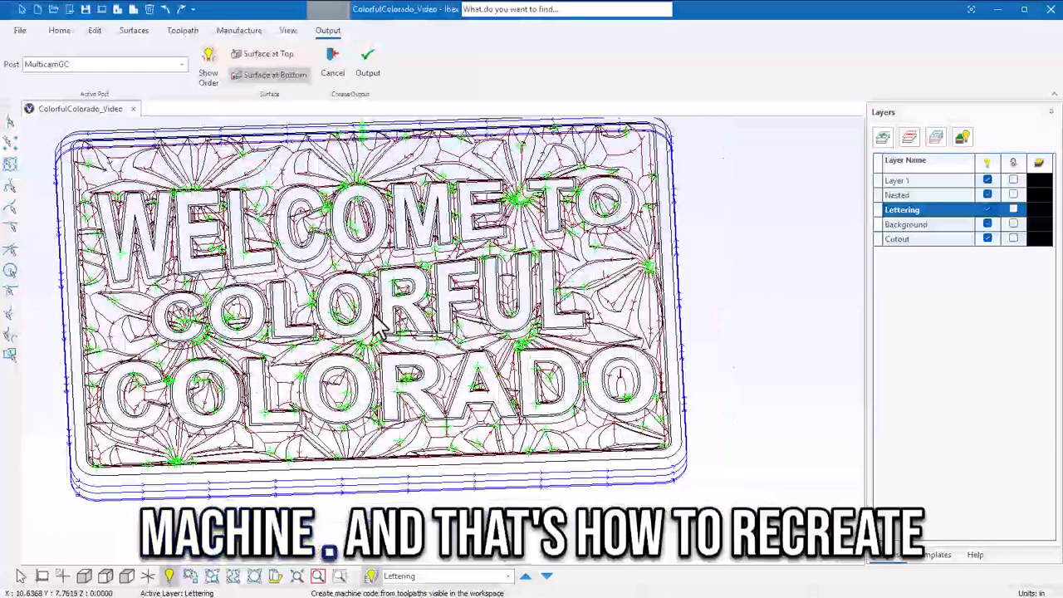